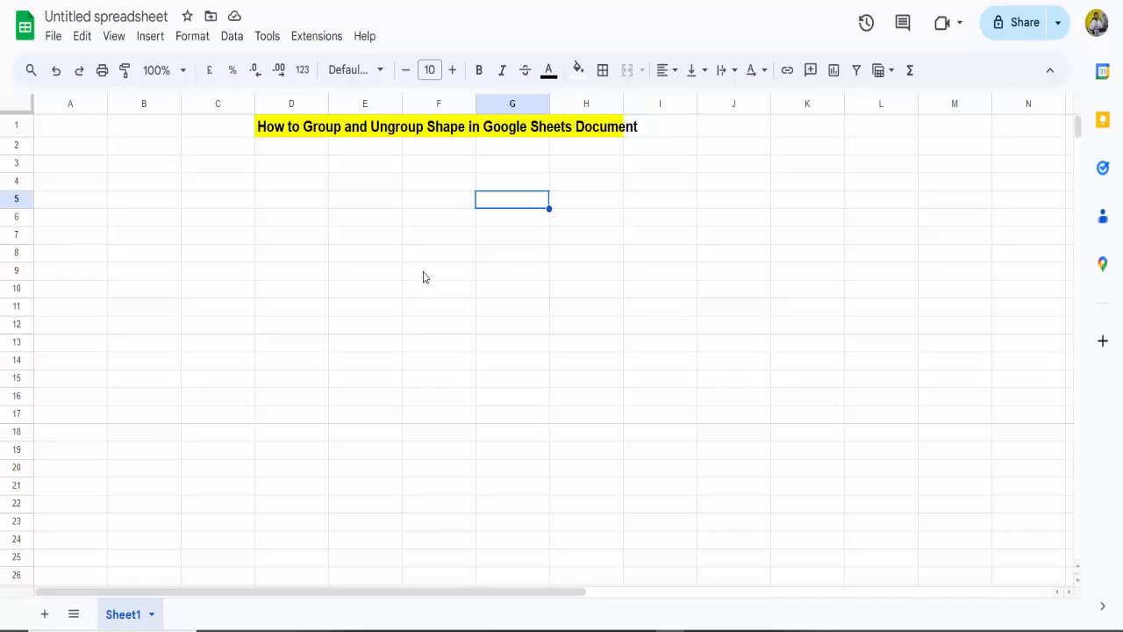
Step: Insert a new drawing into the sheet and dismiss the browser notification
left_click(153, 39)
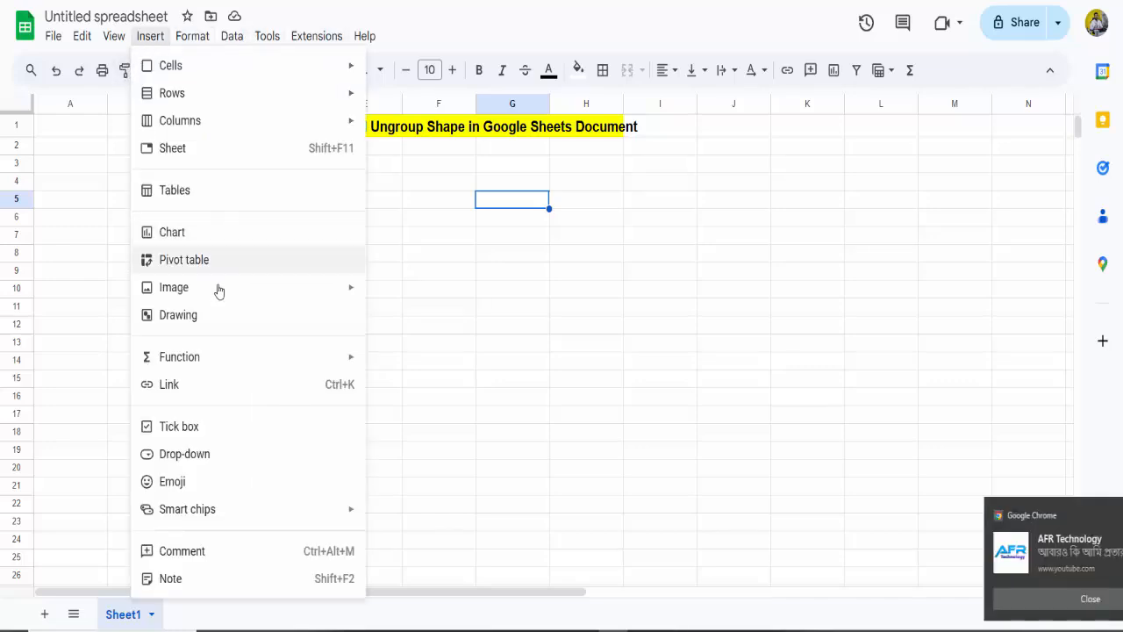
left_click(197, 324)
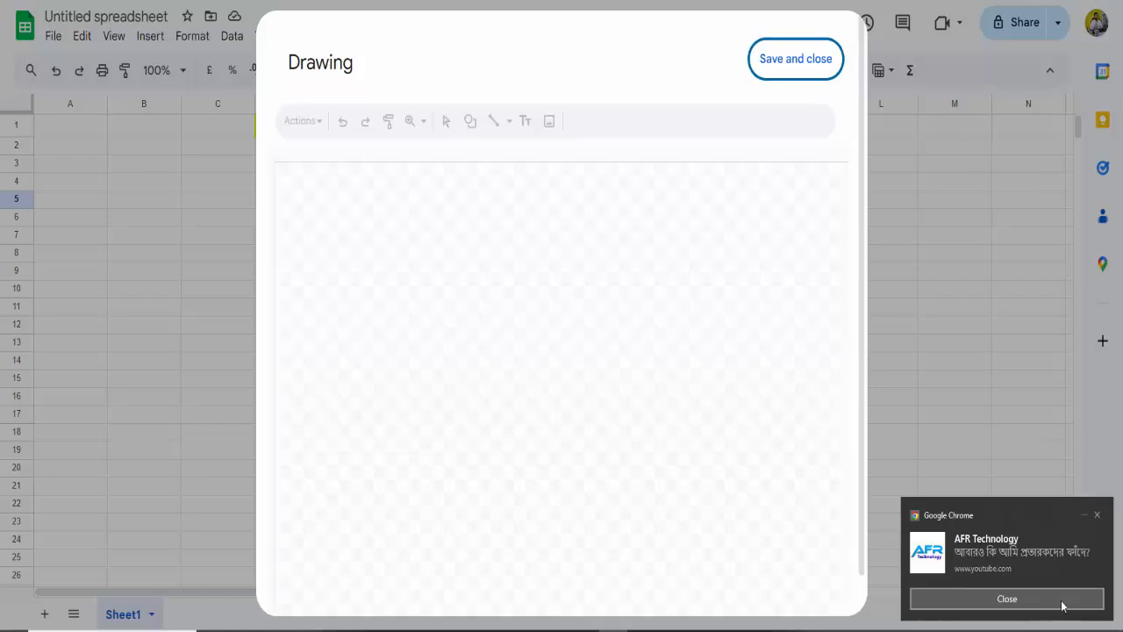
left_click(1063, 602)
left_click(698, 156)
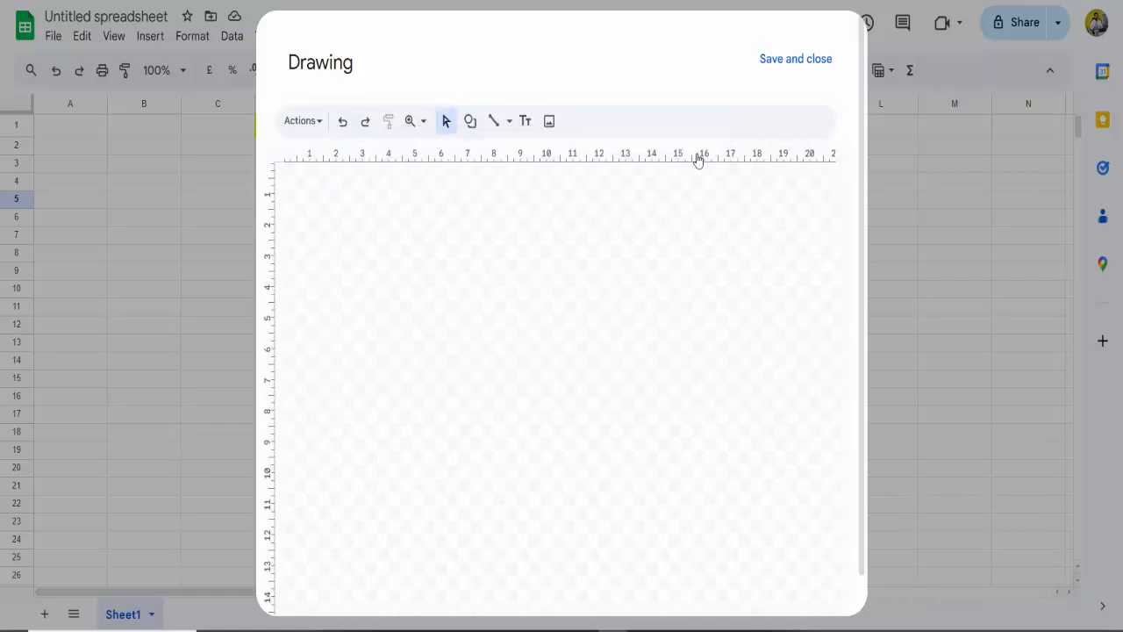
Step: Draw an oval about 4 ruler units wide and 5.5 high, and place it in the upper middle-left area of the canvas
left_click(471, 123)
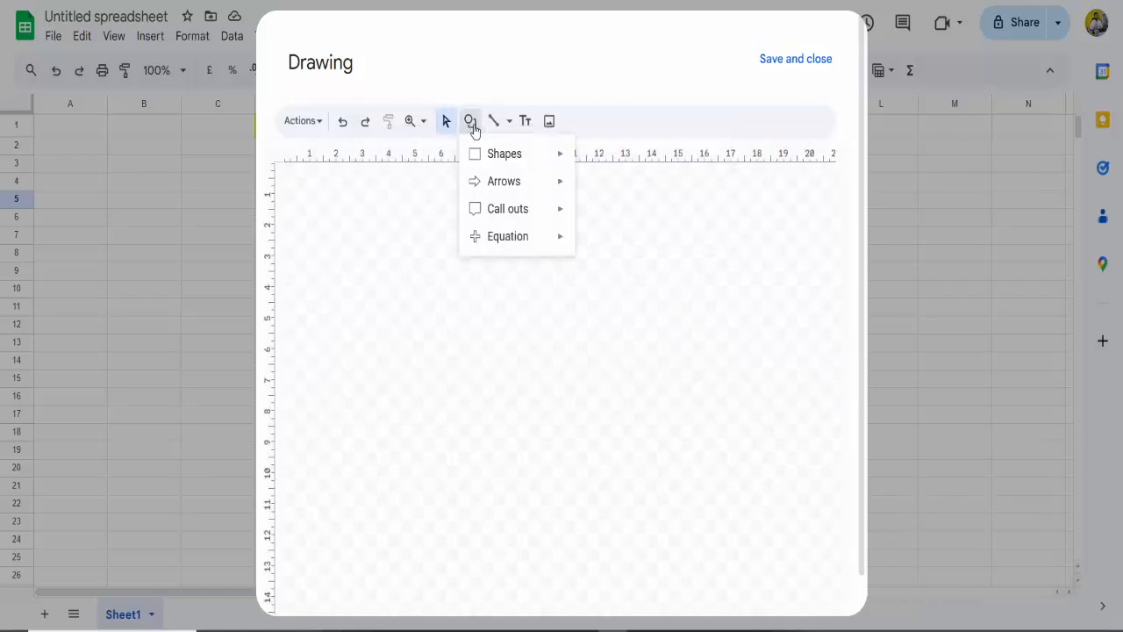
mouse_move(494, 155)
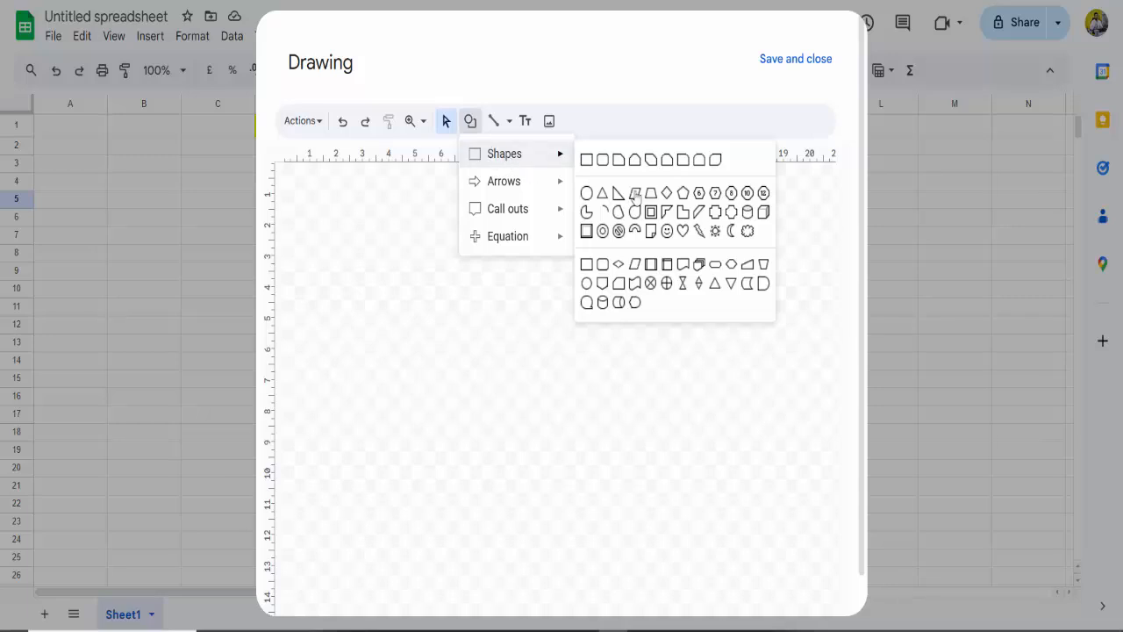
left_click(586, 192)
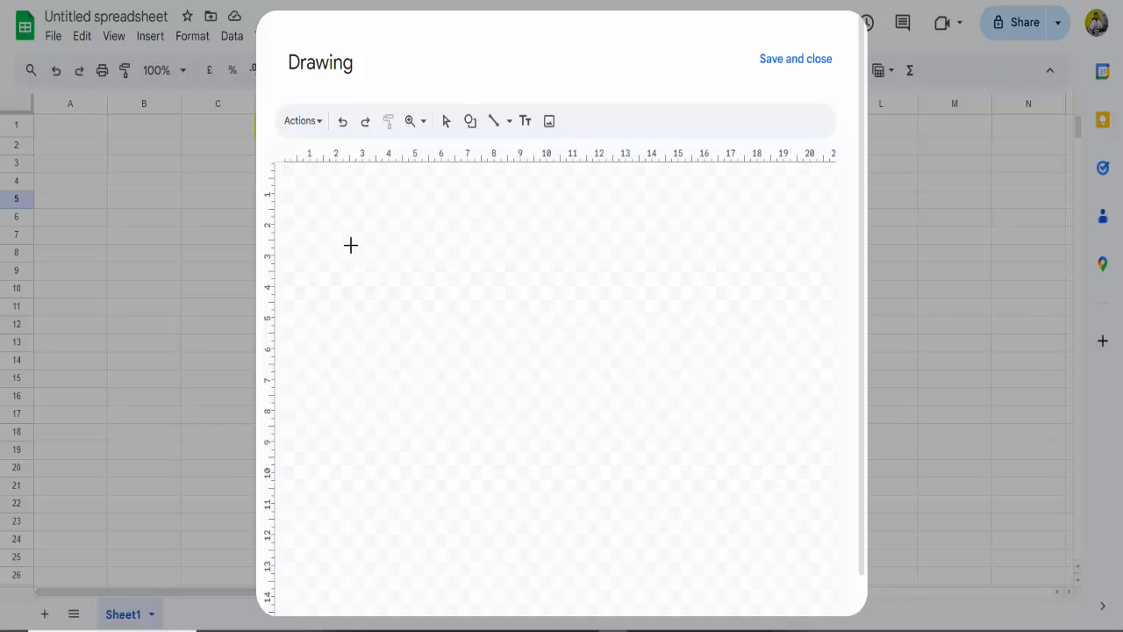
left_click_drag(350, 245, 454, 412)
left_click_drag(398, 339, 473, 334)
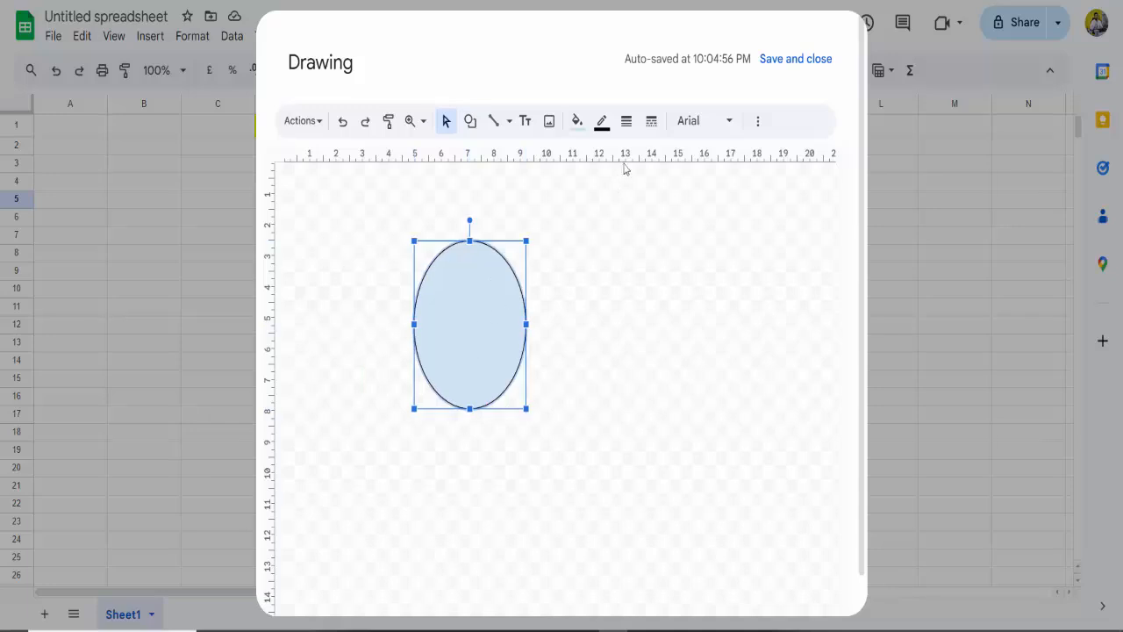
Step: Make the oval's fill transparent and set its border weight to 3px
left_click(577, 121)
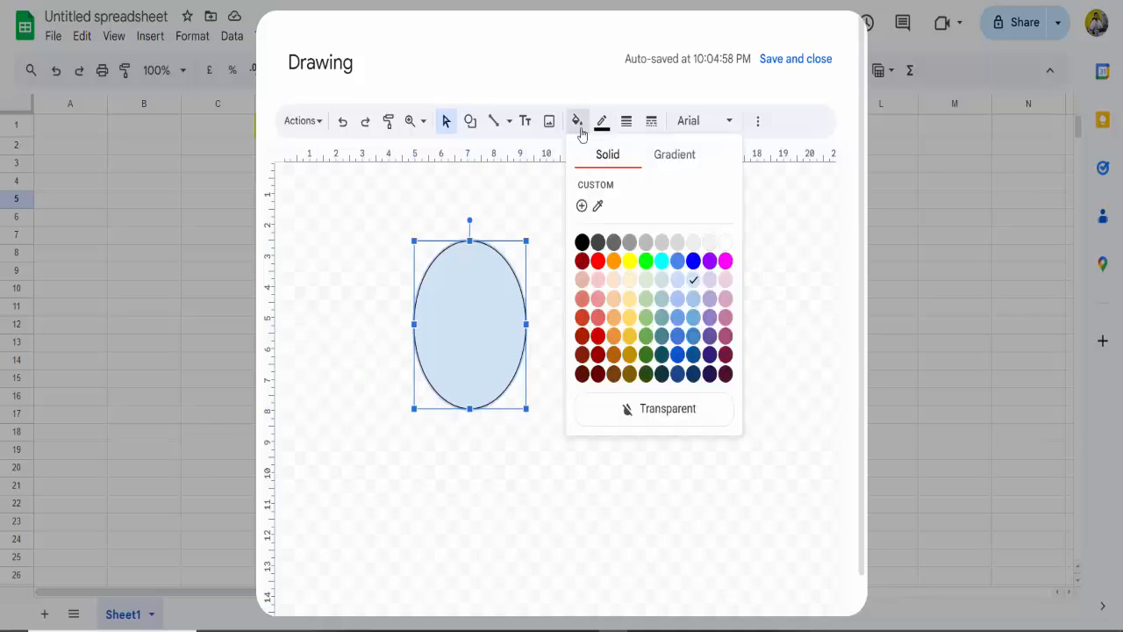
left_click(627, 412)
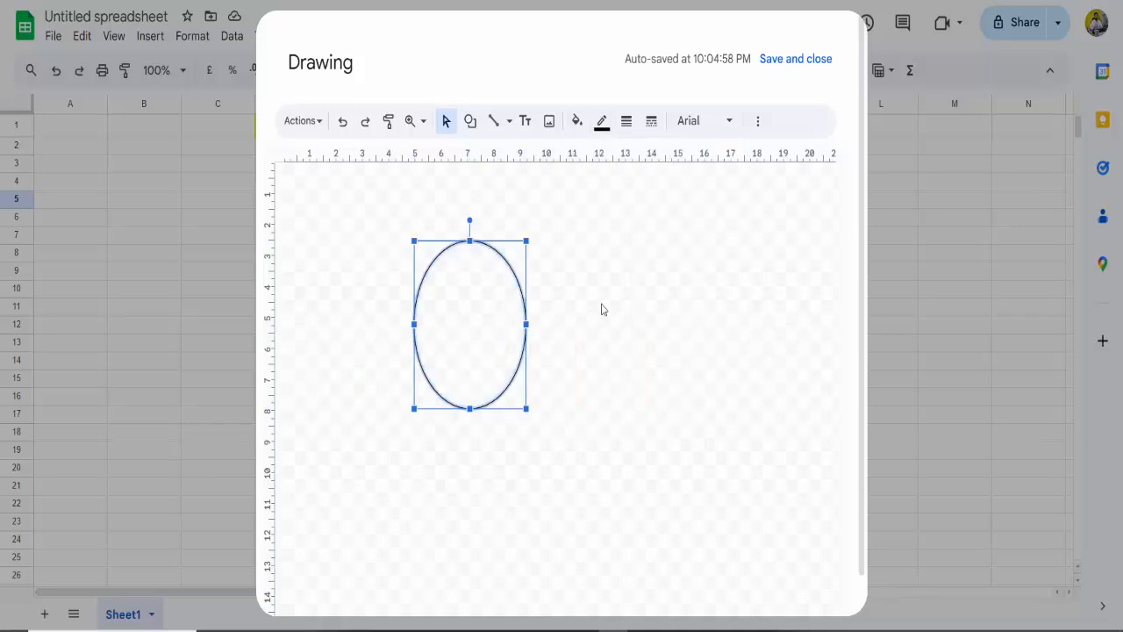
left_click(624, 127)
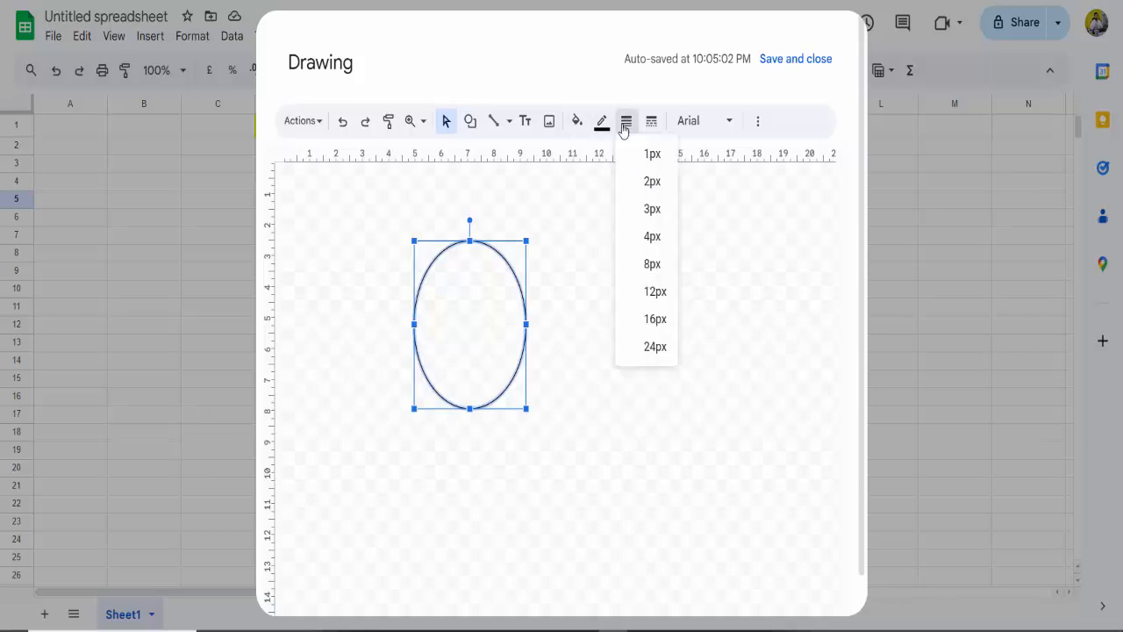
left_click(647, 210)
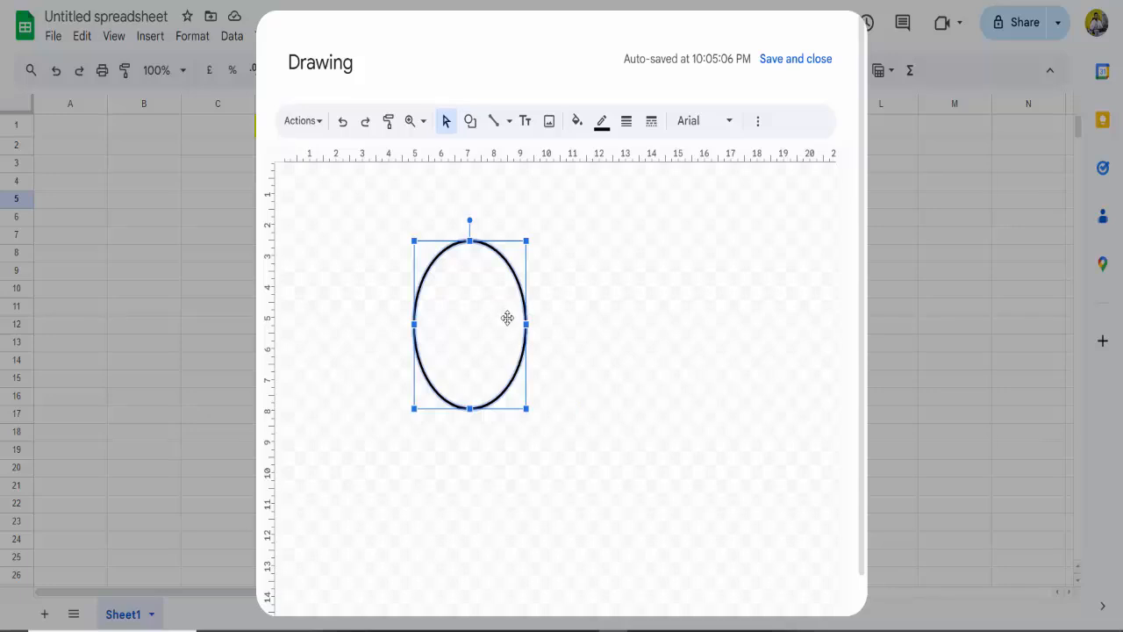
Step: Duplicate the oval and place the copy so it overlaps the original's right half
right_click(505, 318)
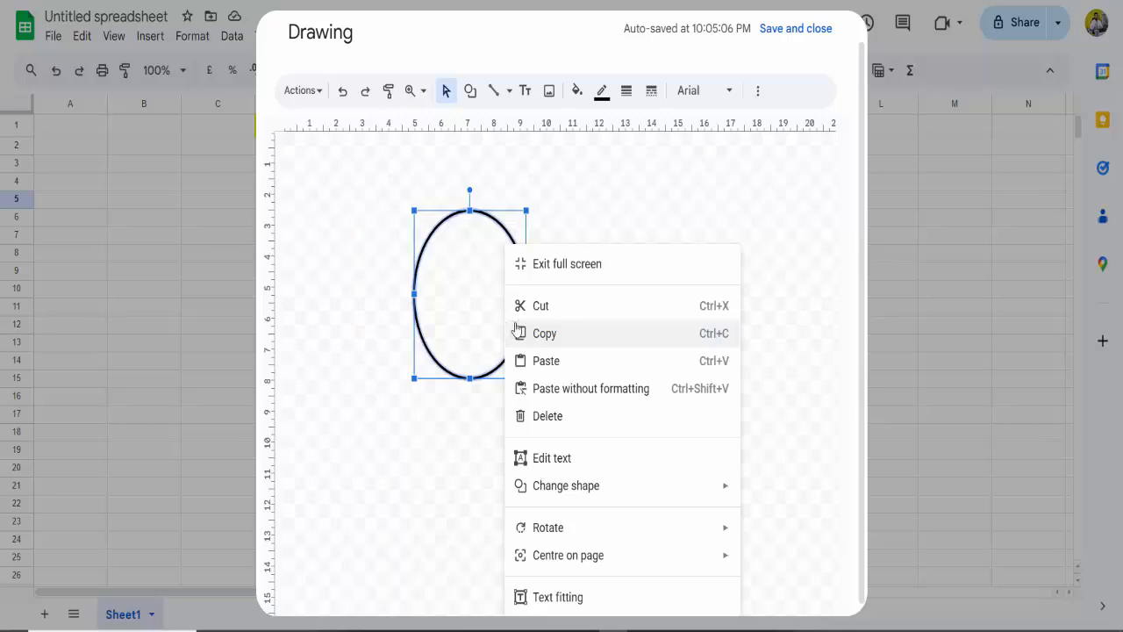
left_click(516, 333)
left_click(578, 320)
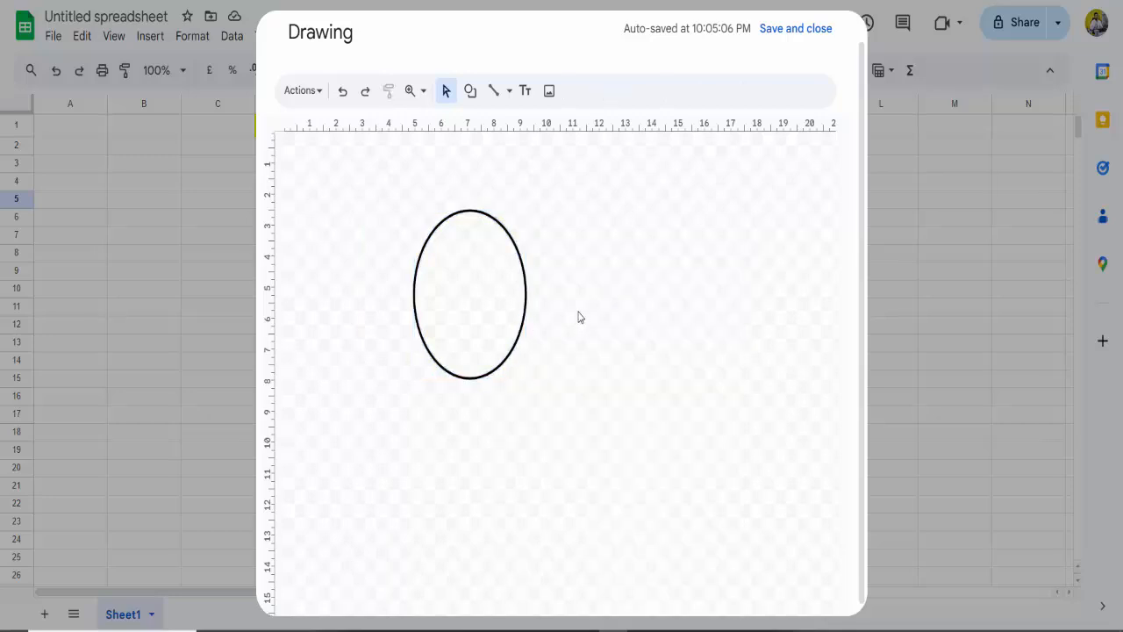
key("ctrl+v")
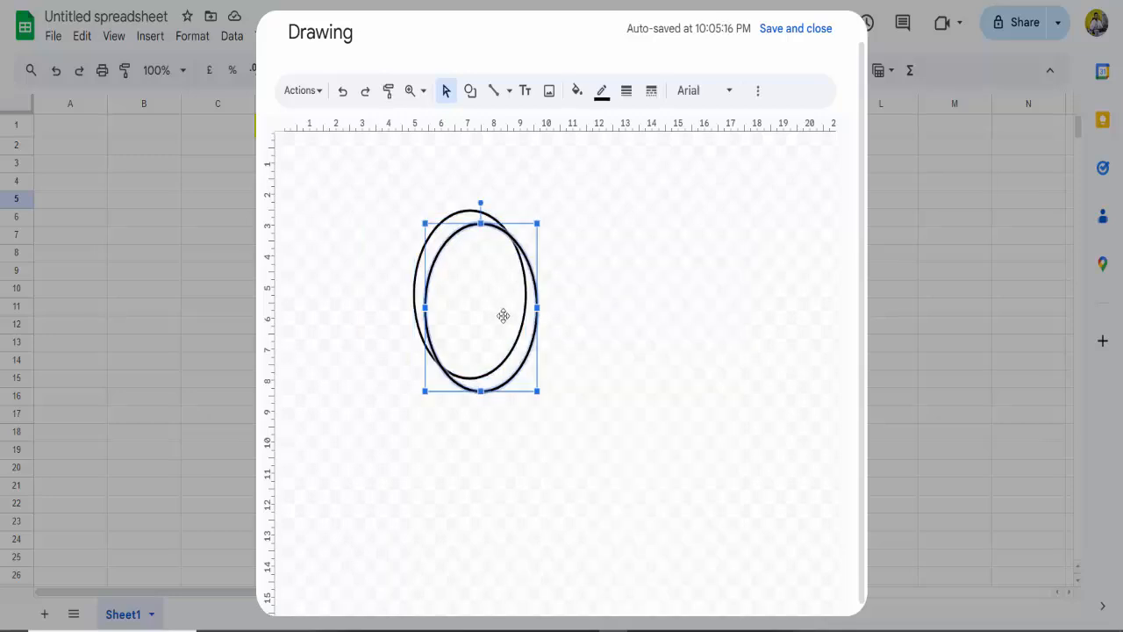
left_click_drag(503, 316, 530, 297)
left_click(531, 315)
left_click(634, 296)
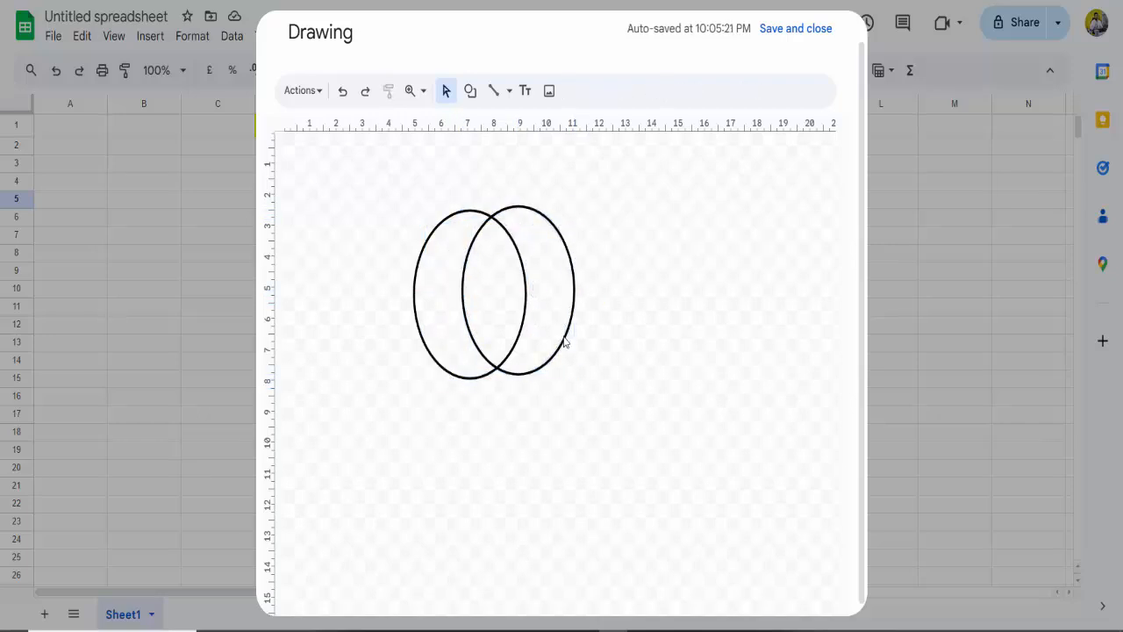
Step: Paste a third oval and place it below, overlapping the lower parts of the other two
key("ctrl+v")
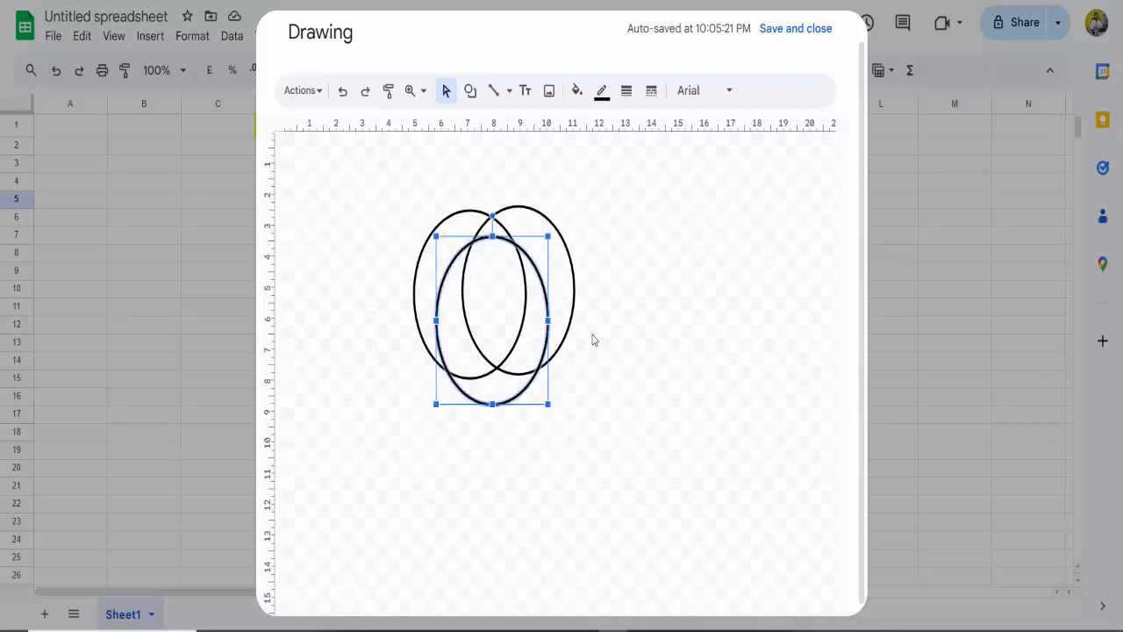
left_click_drag(501, 352, 502, 382)
left_click(604, 340)
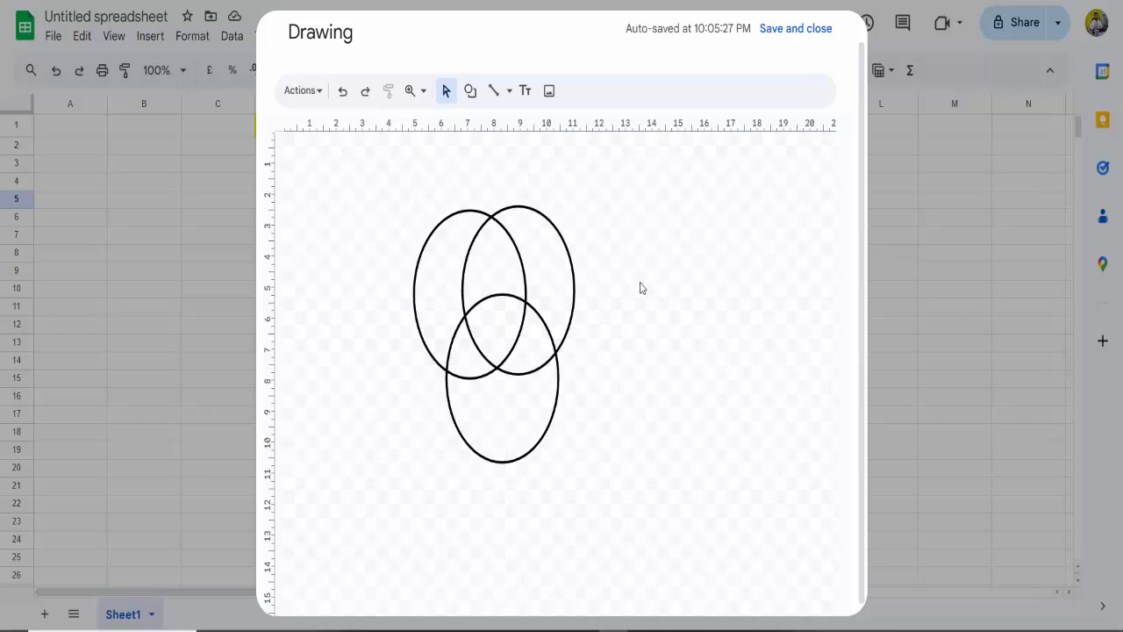
Step: Select all three overlapping ovals and group them into one object
left_click_drag(332, 183, 625, 496)
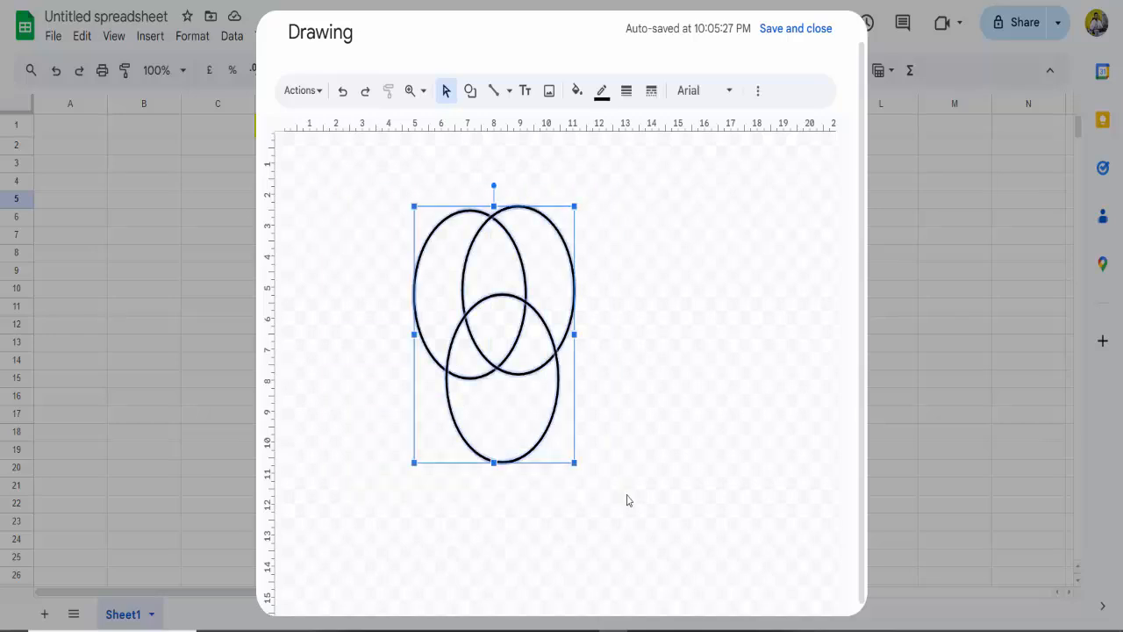
right_click(566, 387)
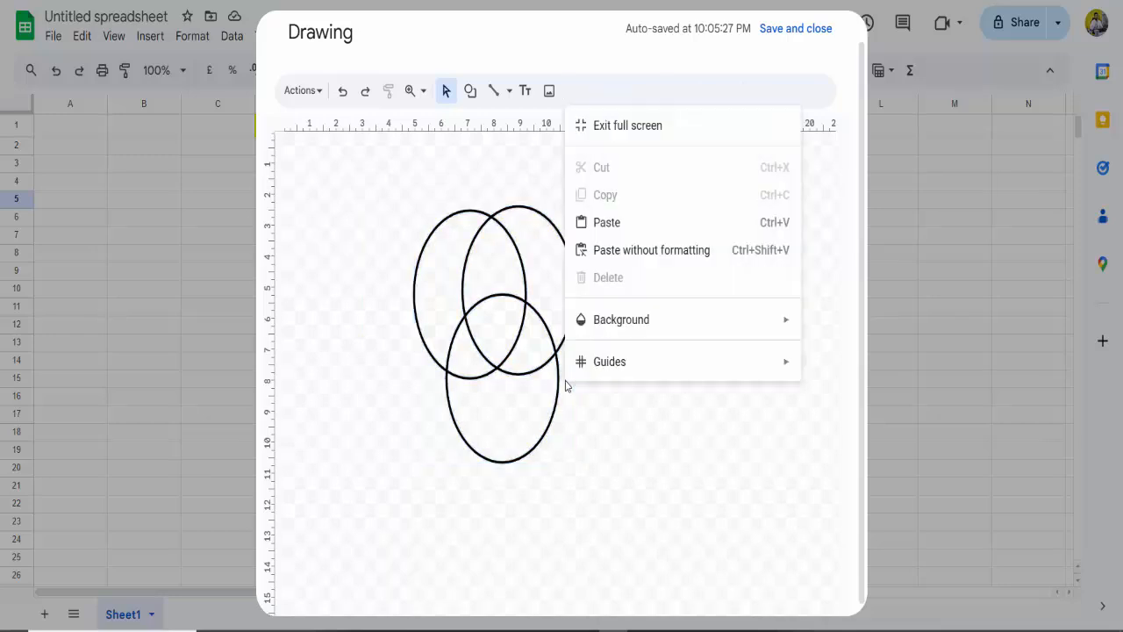
left_click(626, 421)
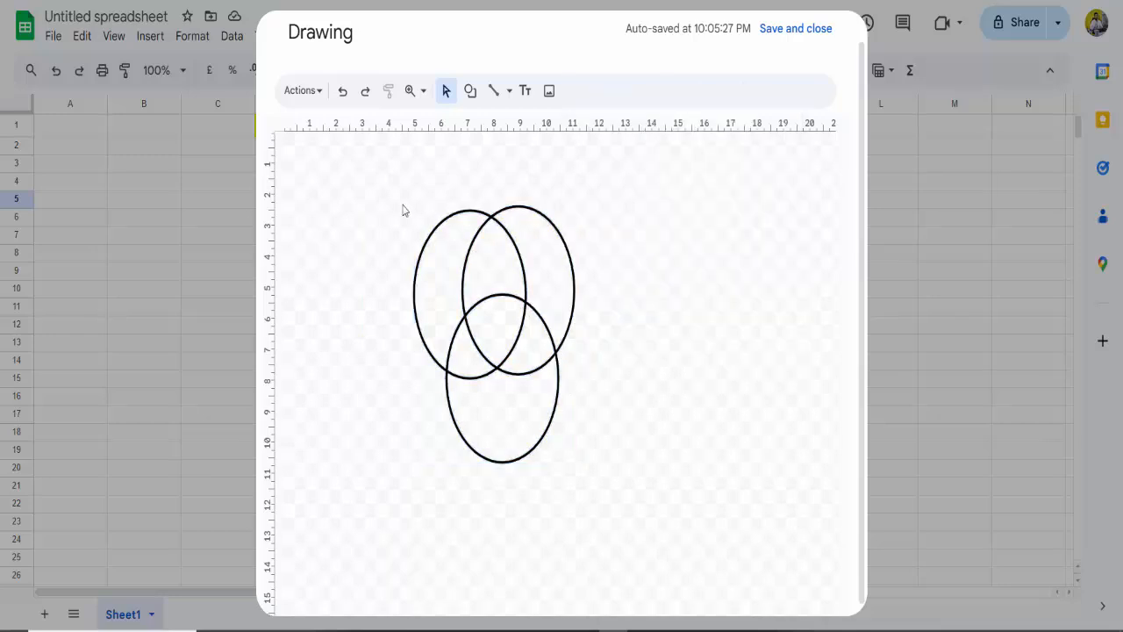
left_click_drag(379, 192, 640, 487)
right_click(534, 350)
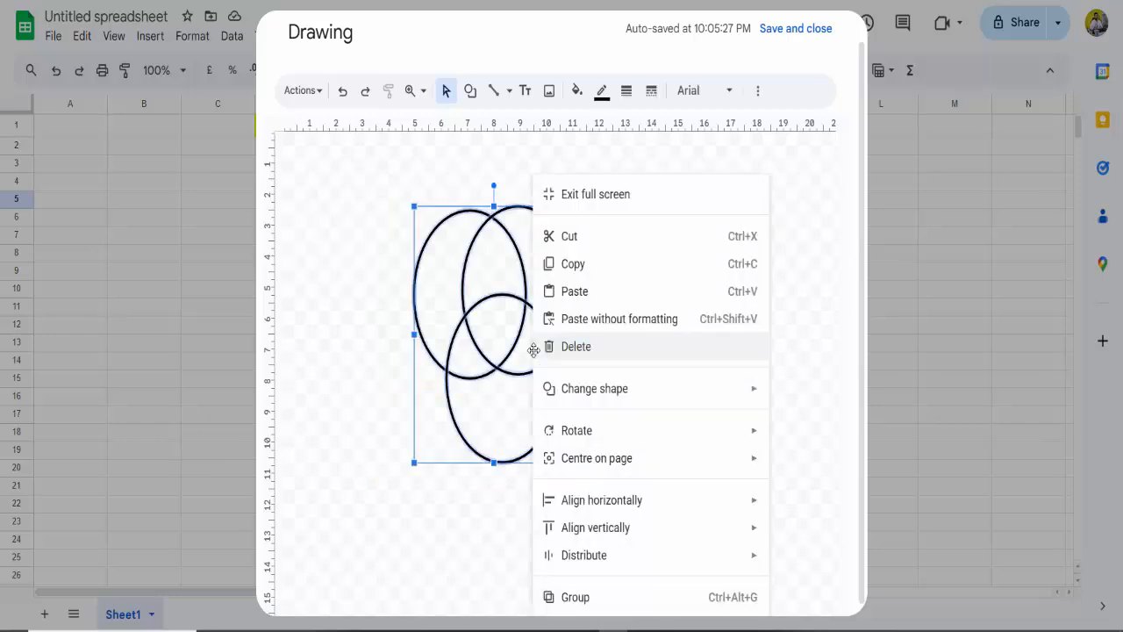
left_click(579, 598)
left_click(669, 483)
Step: Move the grouped ovals slightly up and to the left as one unit
mouse_move(493, 295)
left_mouse_down()
mouse_move(722, 356)
mouse_move(552, 290)
mouse_move(536, 290)
mouse_move(665, 326)
mouse_move(676, 341)
mouse_move(439, 280)
mouse_move(487, 297)
left_mouse_up()
left_click(504, 311)
left_click(678, 316)
left_click(776, 312)
left_click(451, 280)
left_click(597, 238)
left_click(459, 255)
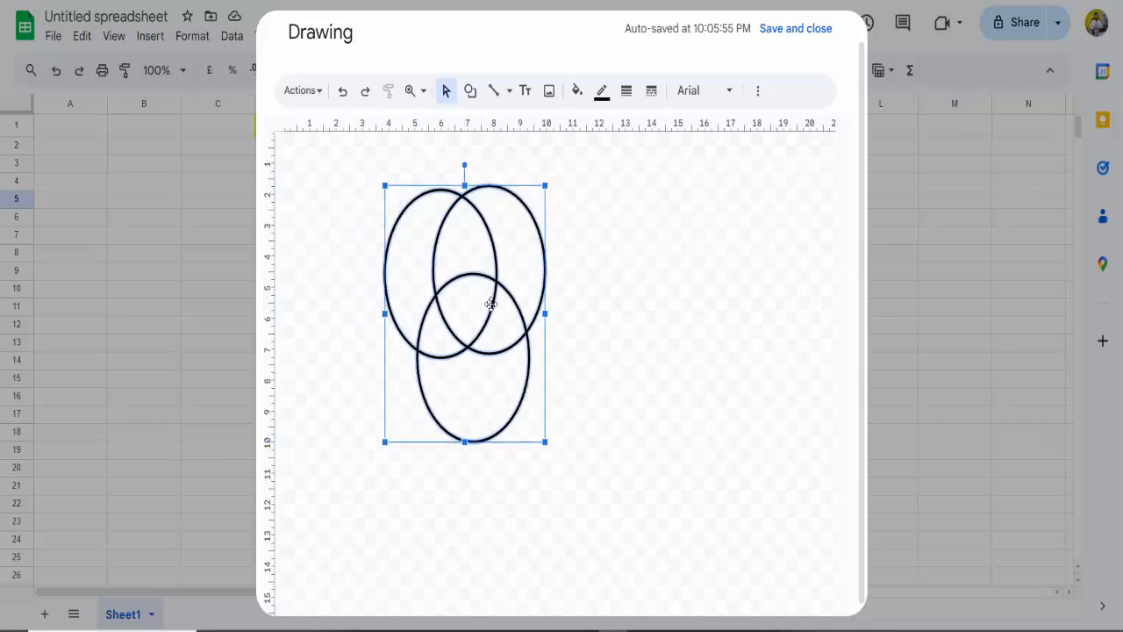
Step: Ungroup the three ovals and move each one individually away from its original position
right_click(491, 303)
left_click(567, 600)
left_click(466, 321)
left_click_drag(466, 321, 536, 383)
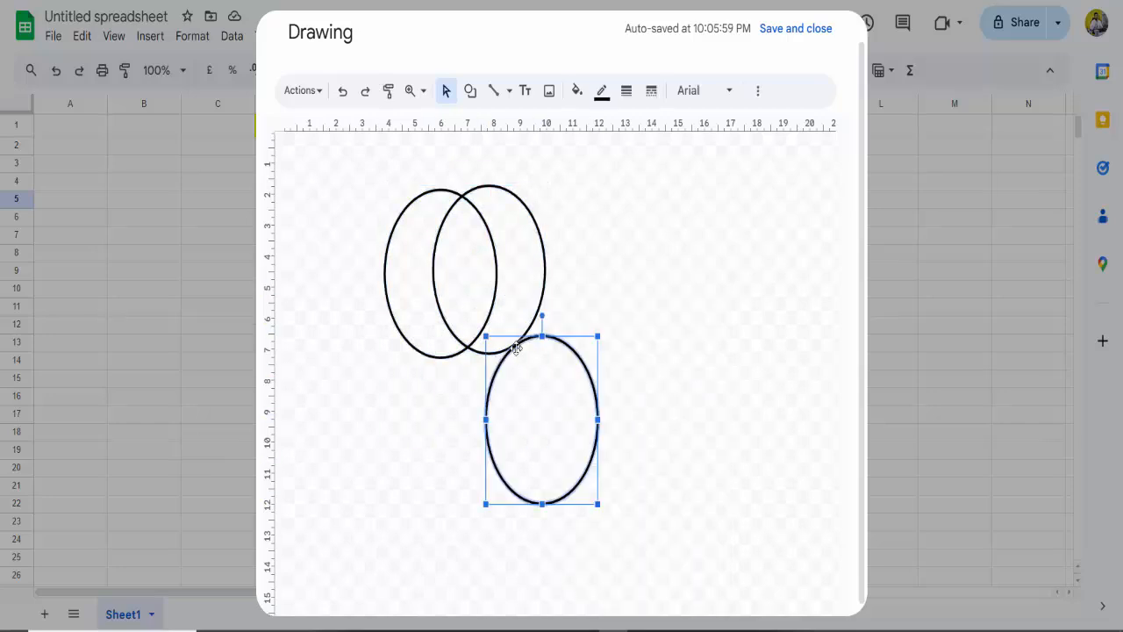
left_click(495, 289)
left_click_drag(495, 290, 567, 293)
left_click_drag(453, 288, 383, 311)
left_click(564, 323)
left_click(396, 324)
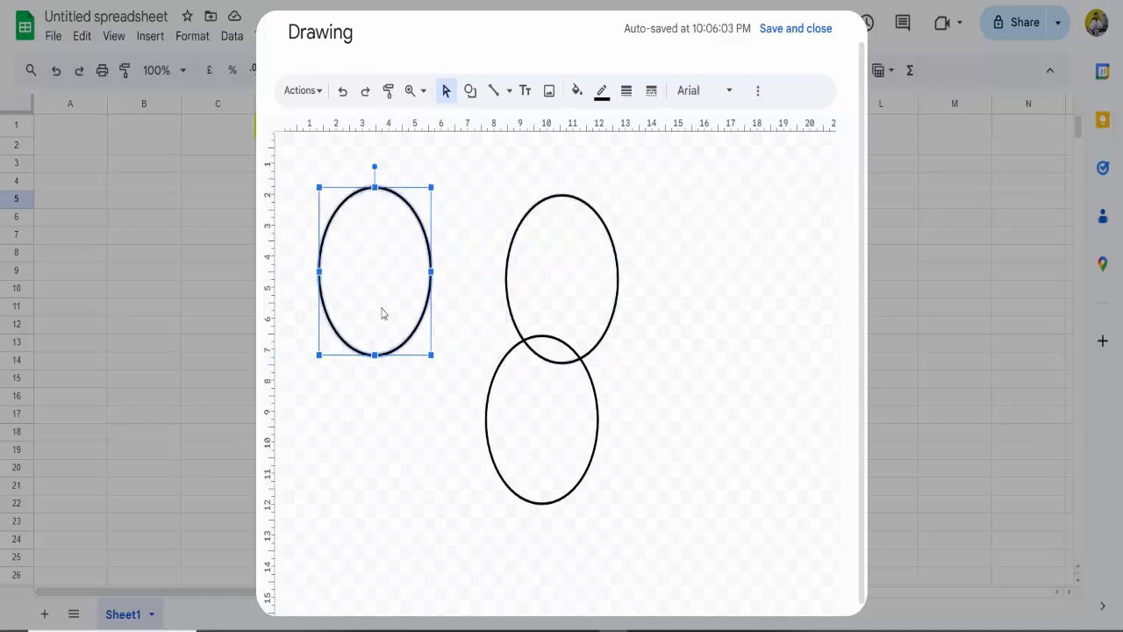
left_click(577, 304)
Step: Delete all three ovals from the drawing
left_click(386, 306)
key("Delete")
left_click(602, 268)
key("Delete")
left_click(552, 409)
key("Delete")
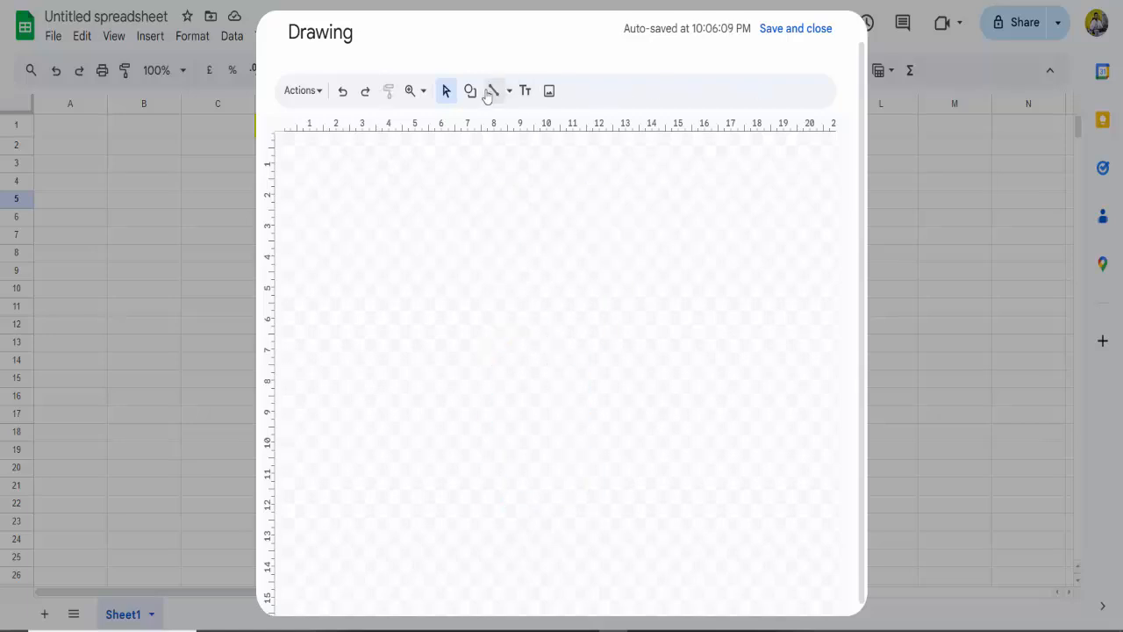
Step: Draw a rectangle about 5.5 ruler units wide and 3.5 high in the upper-left area of the canvas
left_click(472, 91)
mouse_move(511, 136)
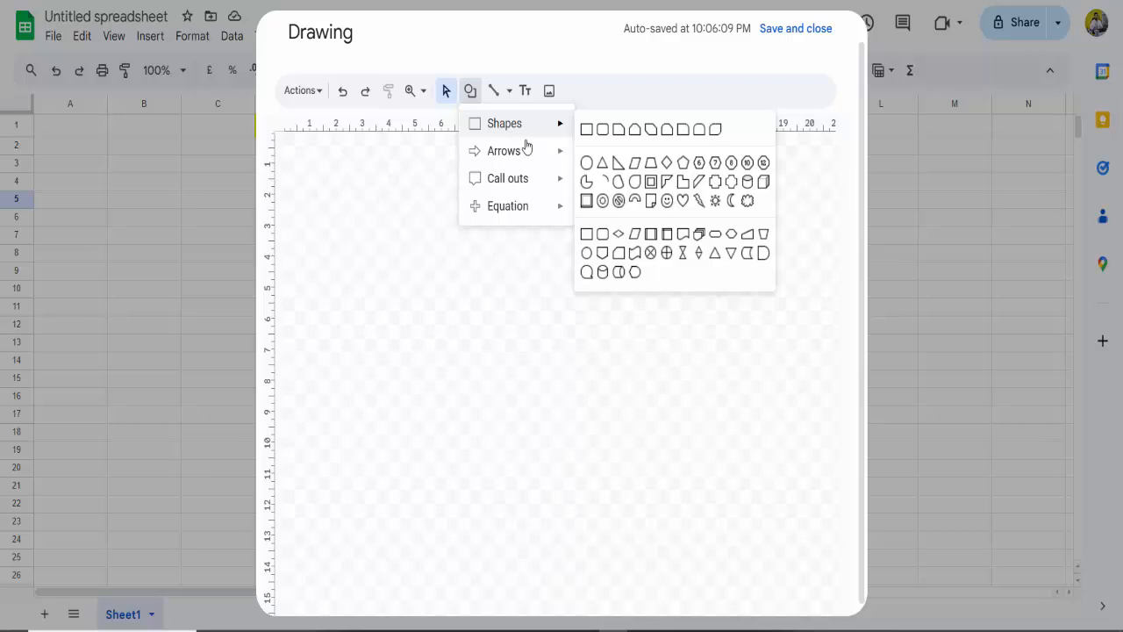
left_click(587, 132)
left_click_drag(367, 213, 514, 314)
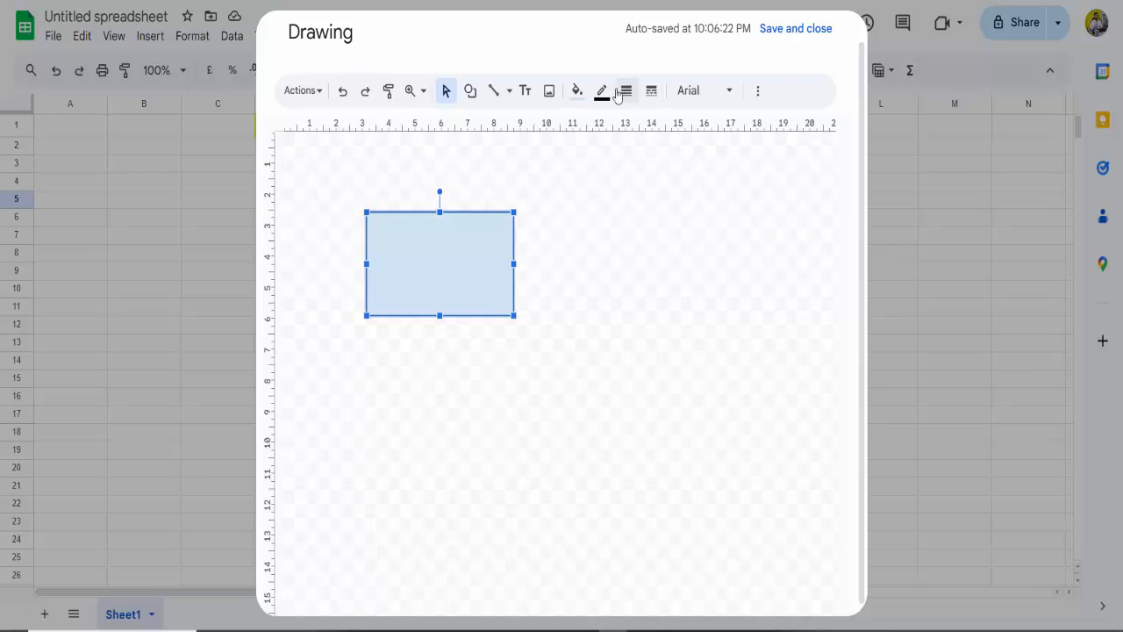
Step: Make the rectangle's fill transparent and set its border weight to 3px
left_click(576, 90)
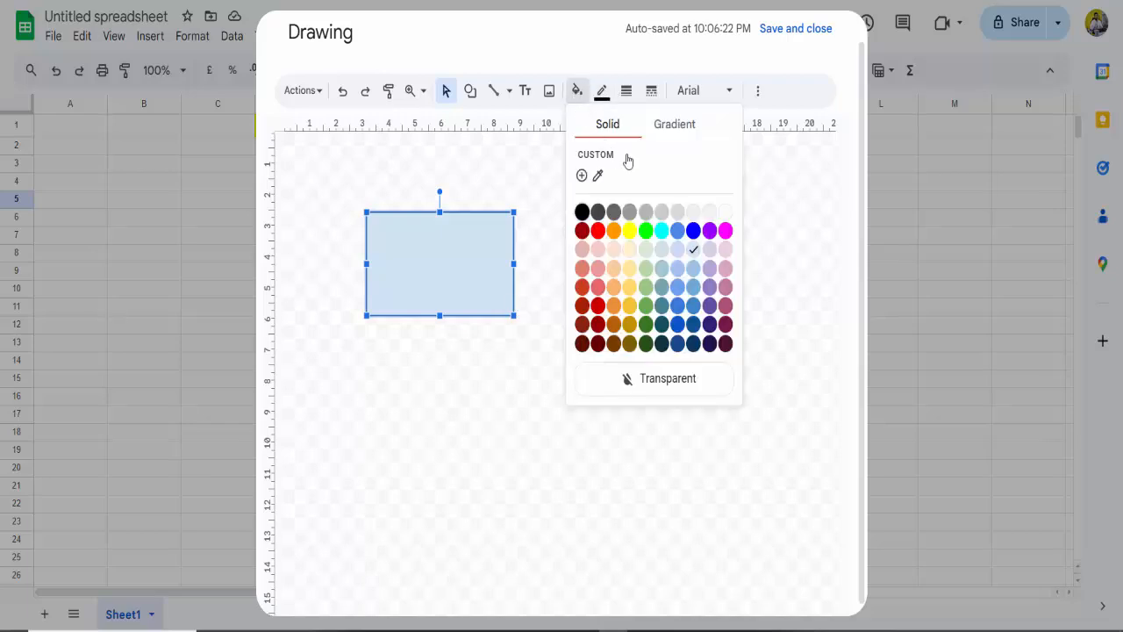
left_click(667, 380)
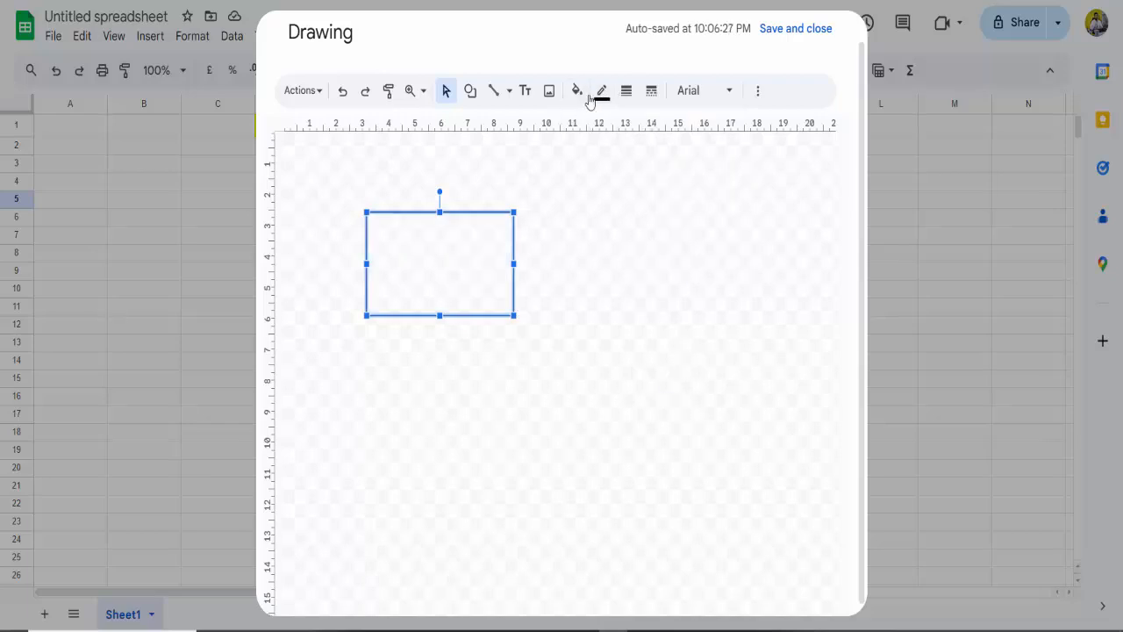
left_click(627, 91)
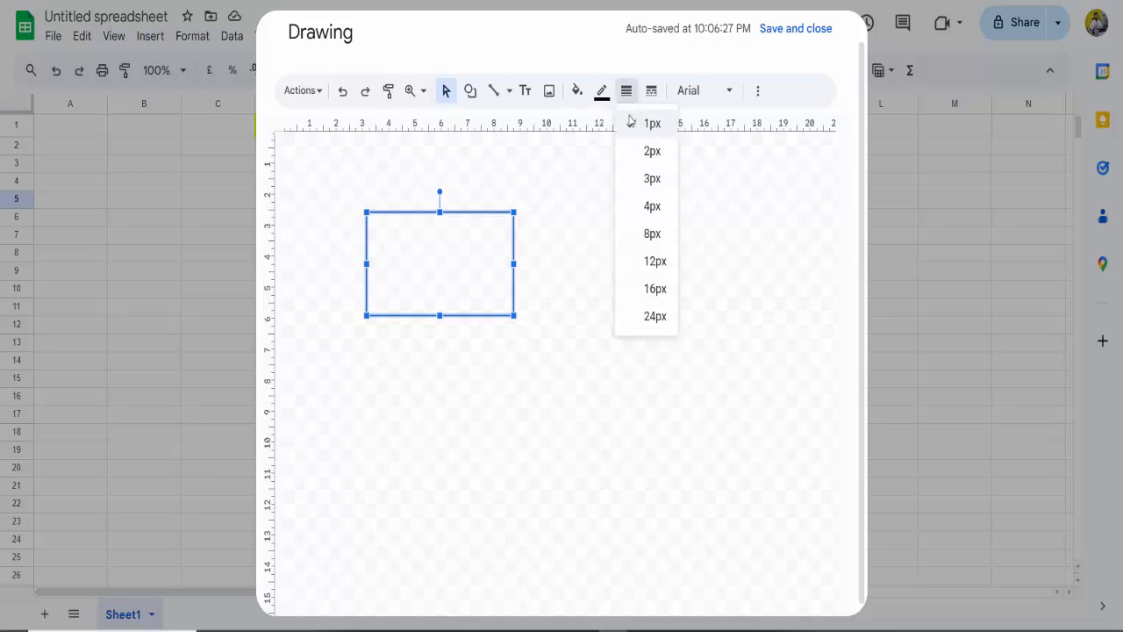
left_click(644, 179)
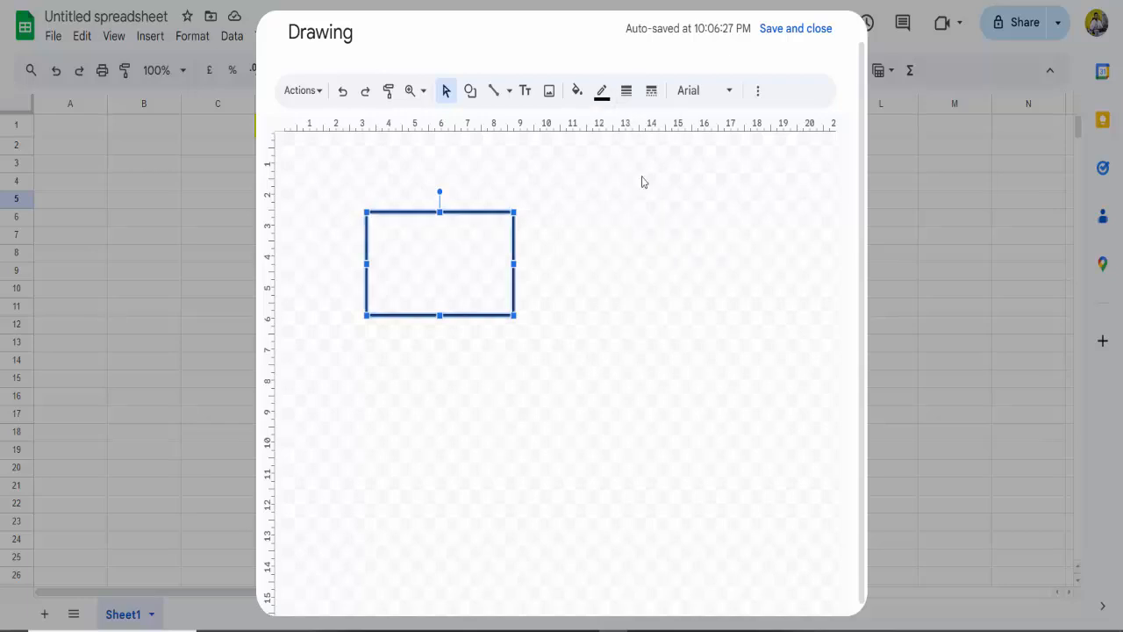
Step: Copy the rectangle and paste a duplicate into the drawing
right_click(466, 257)
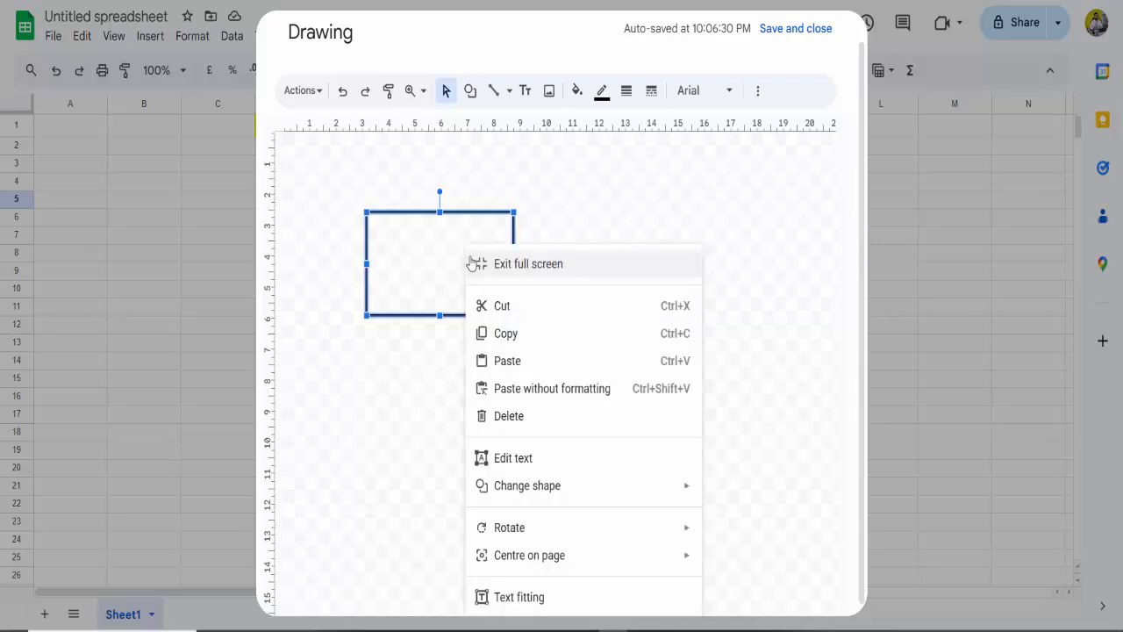
left_click(502, 336)
left_click(541, 274)
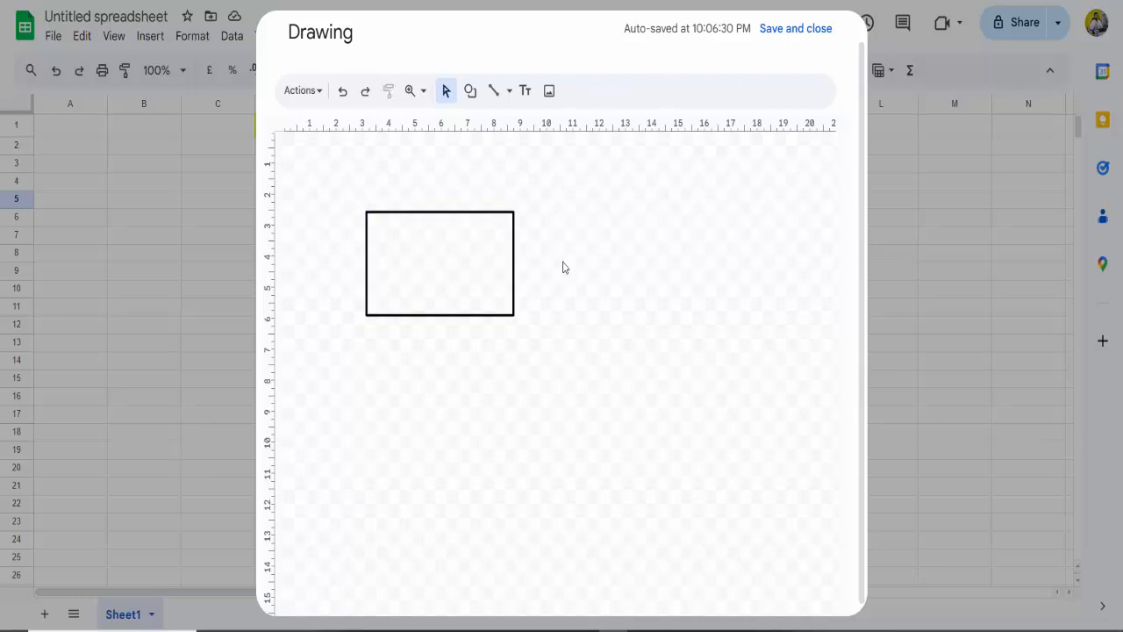
right_click(563, 267)
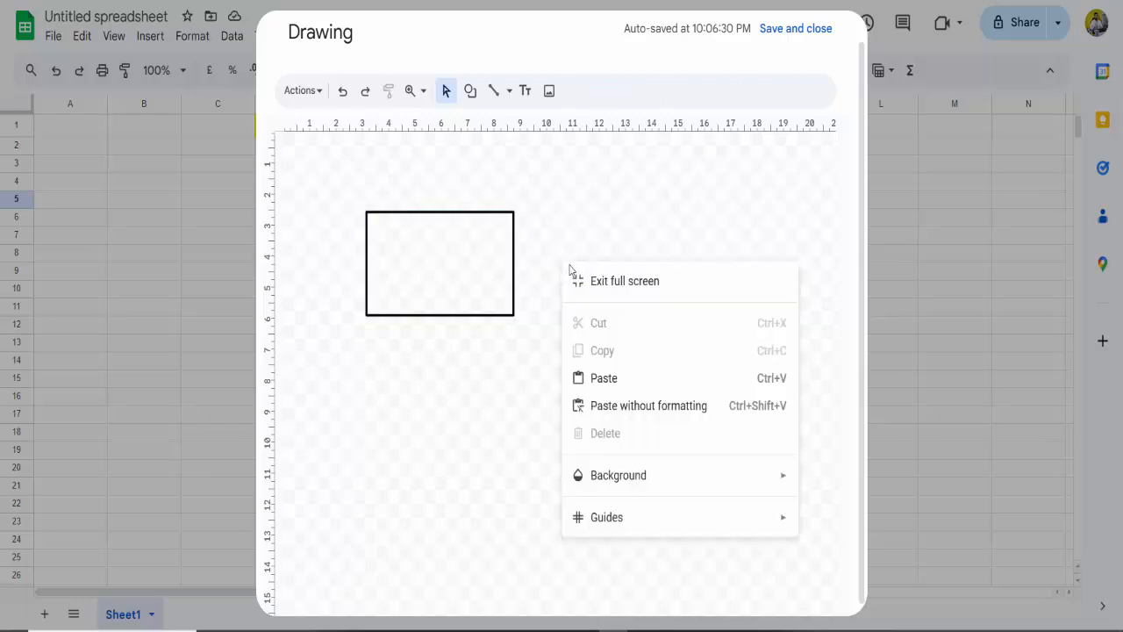
left_click(614, 379)
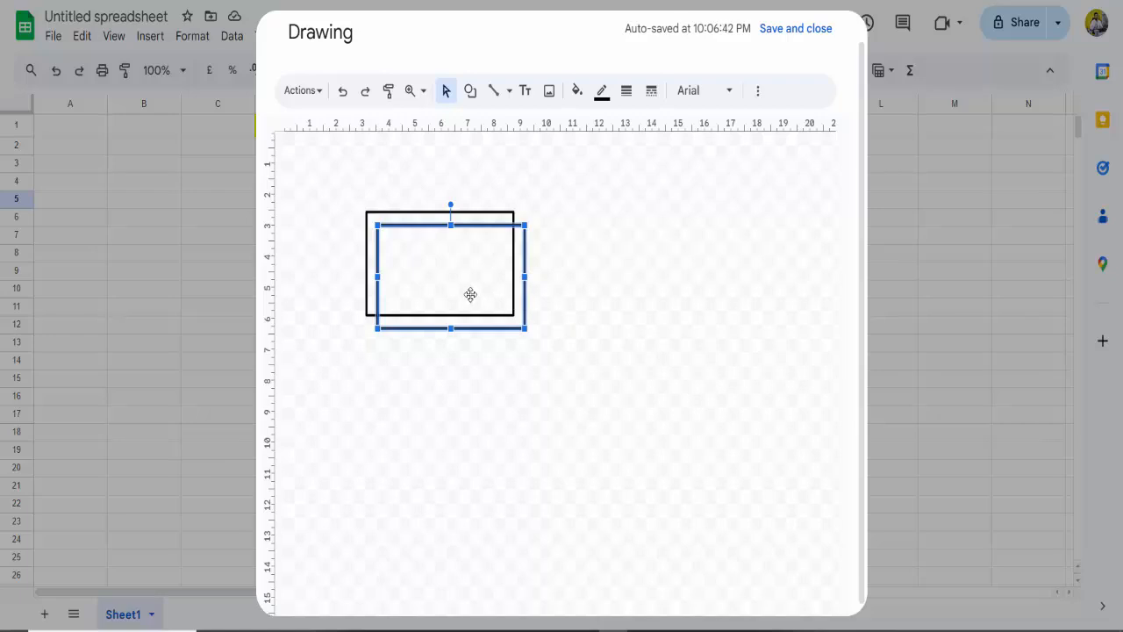
Step: Move the duplicate rectangle so it overlaps the lower-right part of the original, and paste another copy
left_click_drag(470, 294, 527, 301)
left_click(624, 295)
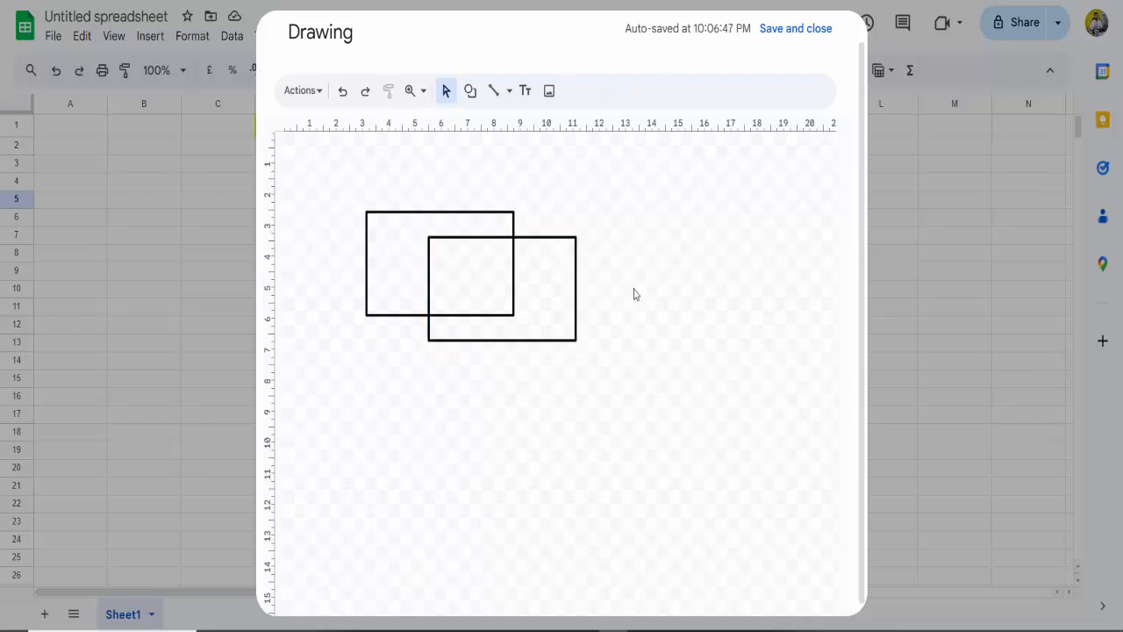
right_click(635, 294)
left_click(462, 402)
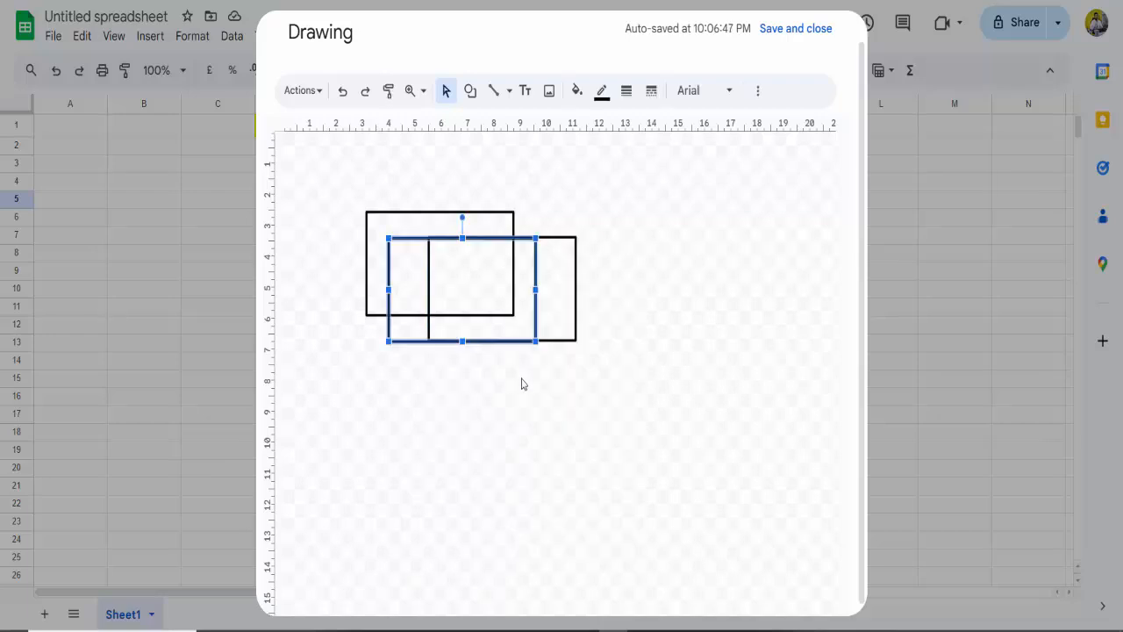
Step: Move the third rectangle down and to the left so it overlaps the lower-left parts of the other two
left_click(640, 351)
left_click_drag(471, 306, 418, 315)
left_click(676, 299)
left_click(409, 323)
left_click(669, 289)
left_click(445, 291)
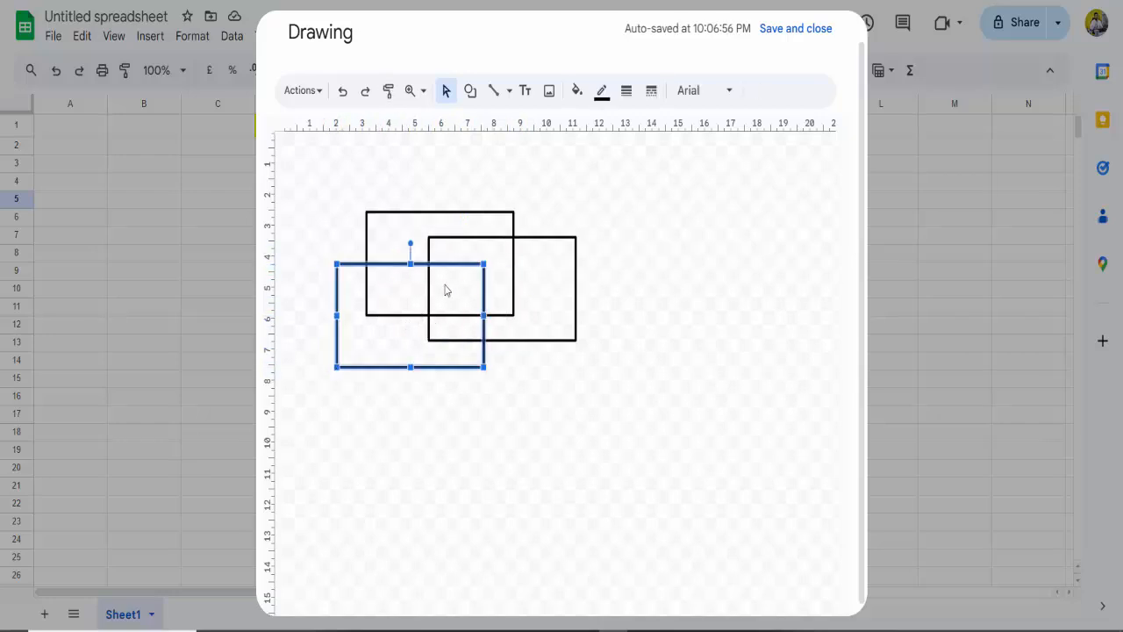
left_click(641, 283)
Step: Group all three overlapping rectangles and move the group about 3 ruler units to the right
left_click_drag(317, 165, 599, 396)
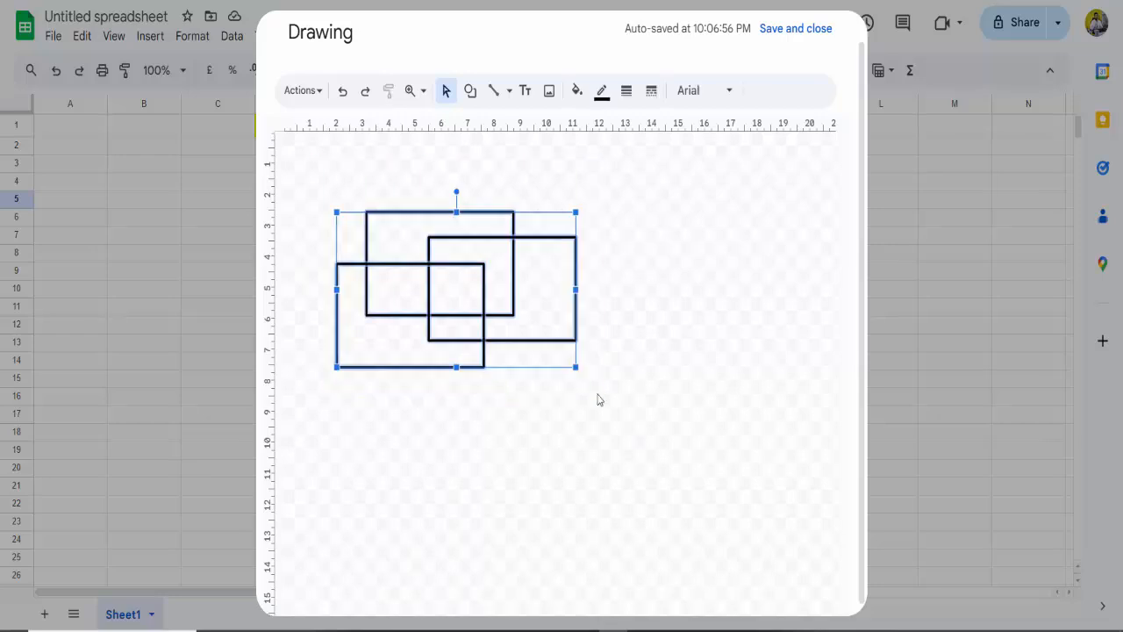
right_click(556, 325)
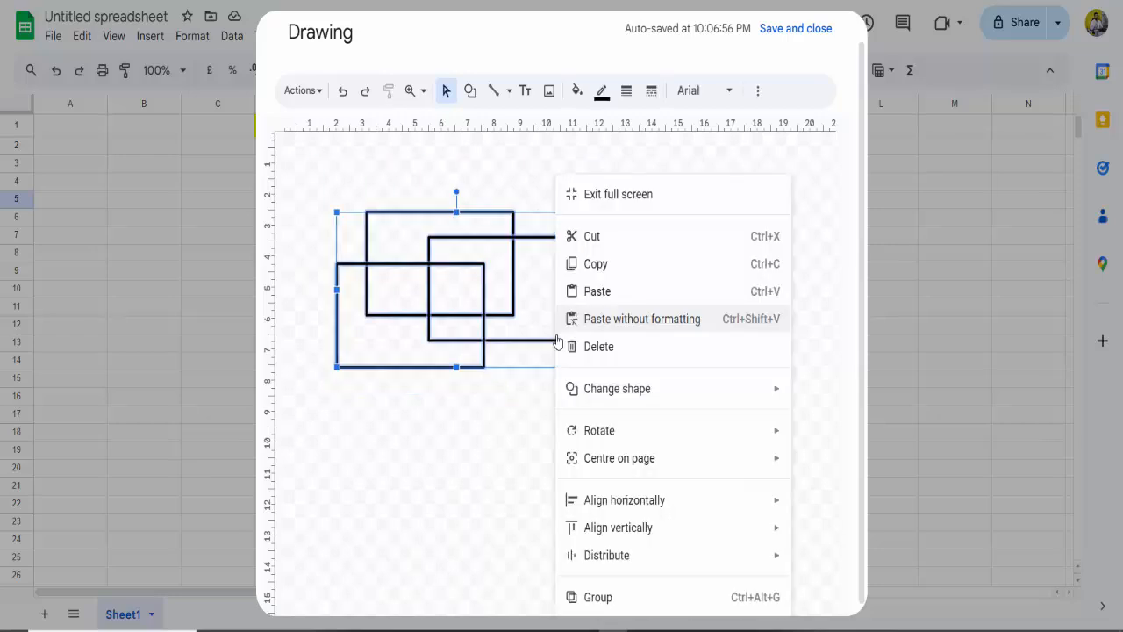
left_click(626, 596)
left_click(620, 465)
left_click(455, 315)
left_click_drag(512, 315, 564, 292)
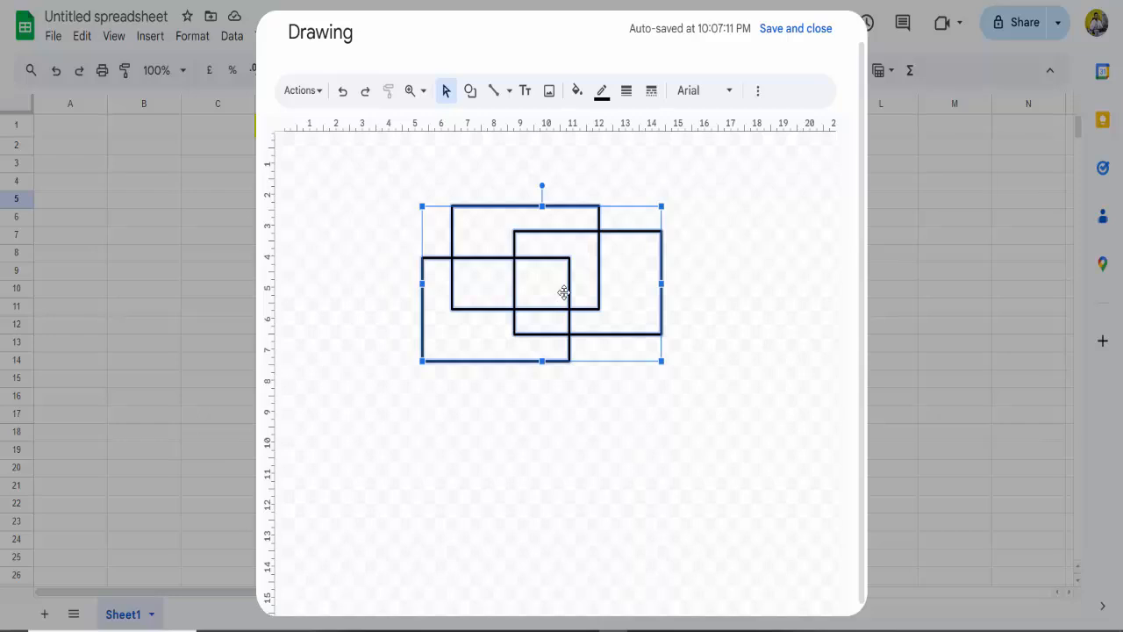
Step: Ungroup the three rectangles and clear the selection
right_click(565, 292)
left_click(647, 594)
left_click(552, 352)
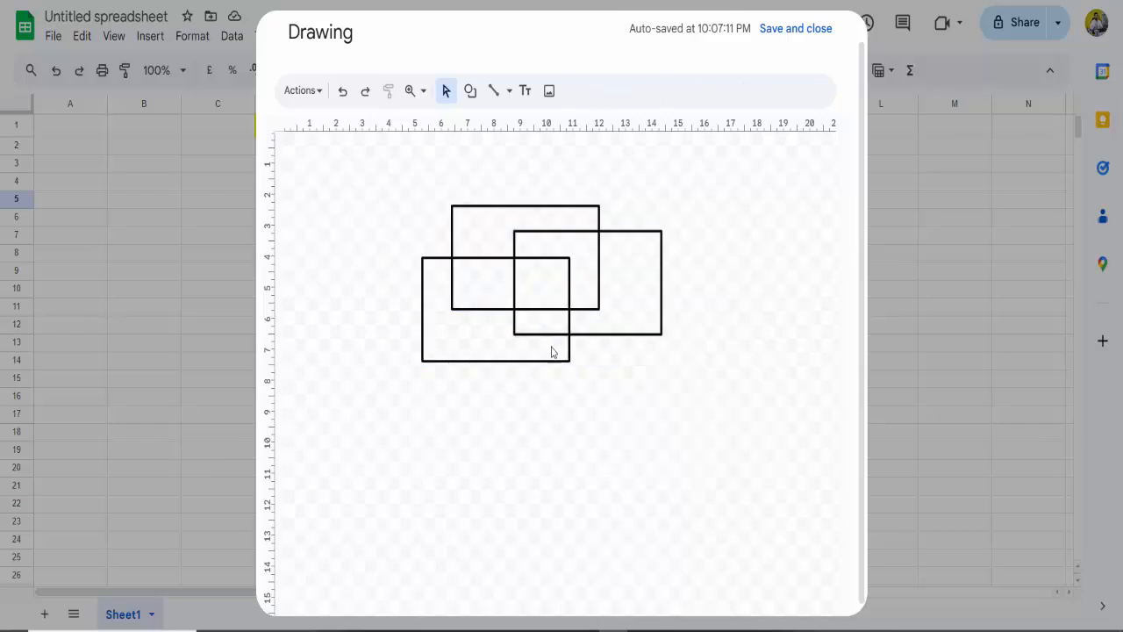
Step: Move the rectangles apart individually, placing two side by side above and the third centred below them without overlap
left_click(556, 329)
left_click_drag(538, 320, 519, 412)
left_click_drag(620, 301, 642, 372)
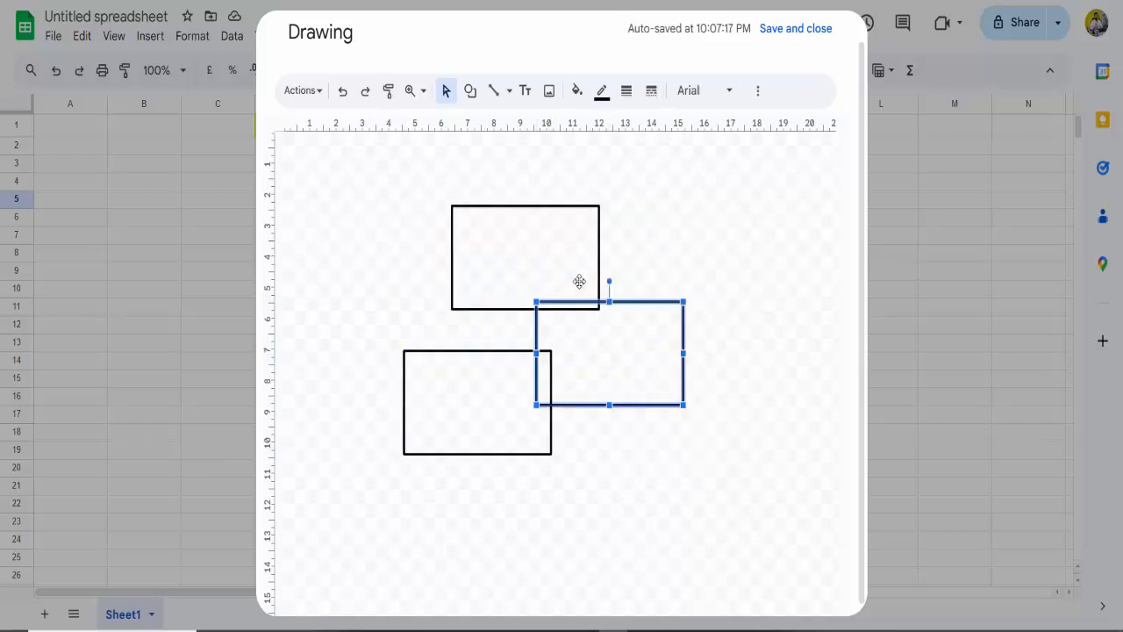
left_click_drag(553, 275, 484, 254)
left_click(685, 308)
left_click_drag(652, 329, 669, 285)
left_click_drag(538, 419, 602, 431)
left_click_drag(628, 296, 619, 258)
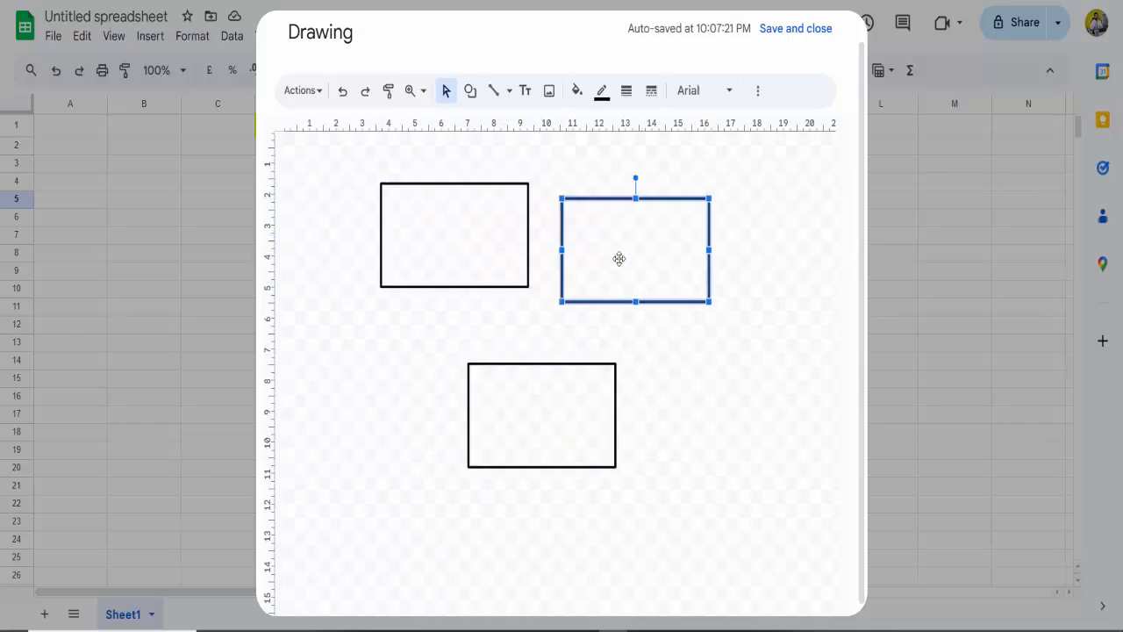
Step: Save and close the drawing, and delete the inserted drawing from the sheet
left_click(792, 29)
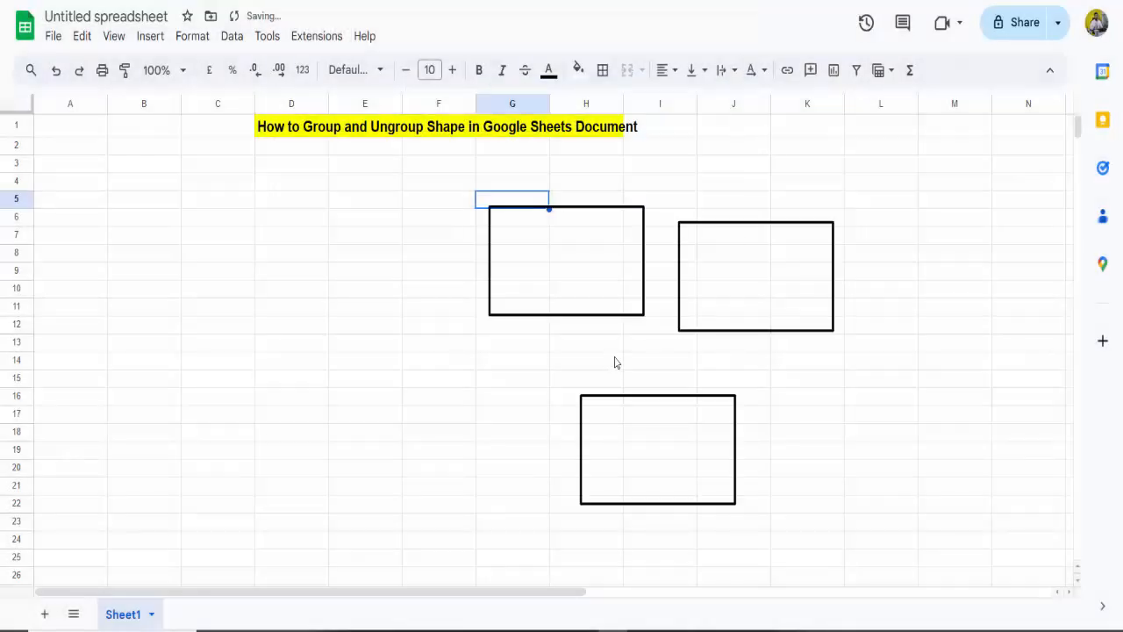
left_click(619, 277)
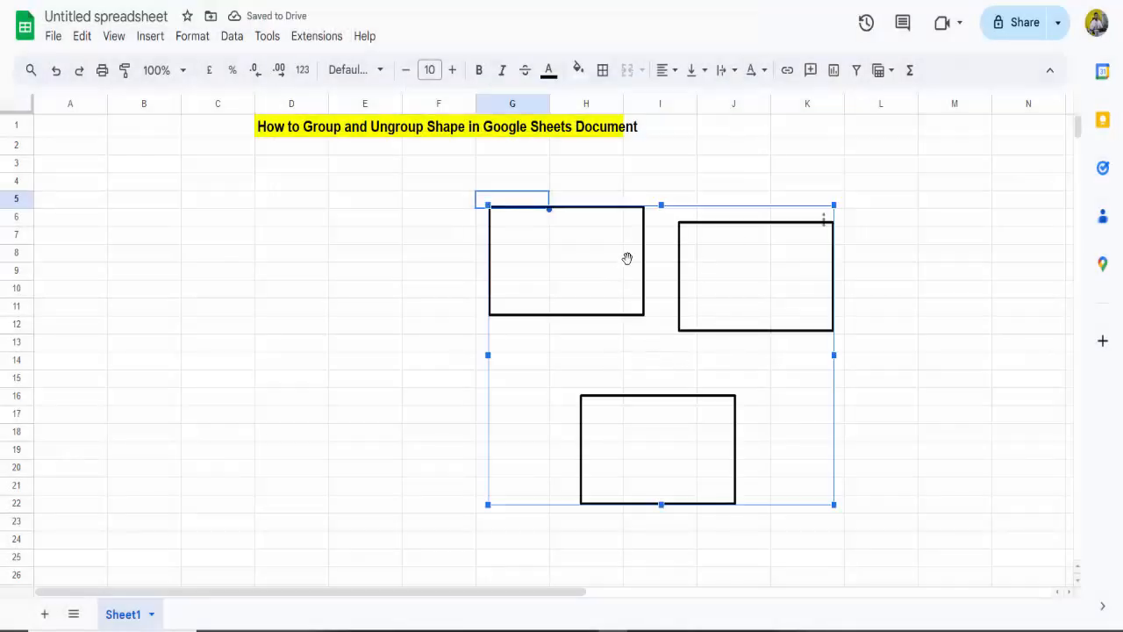
key("Delete")
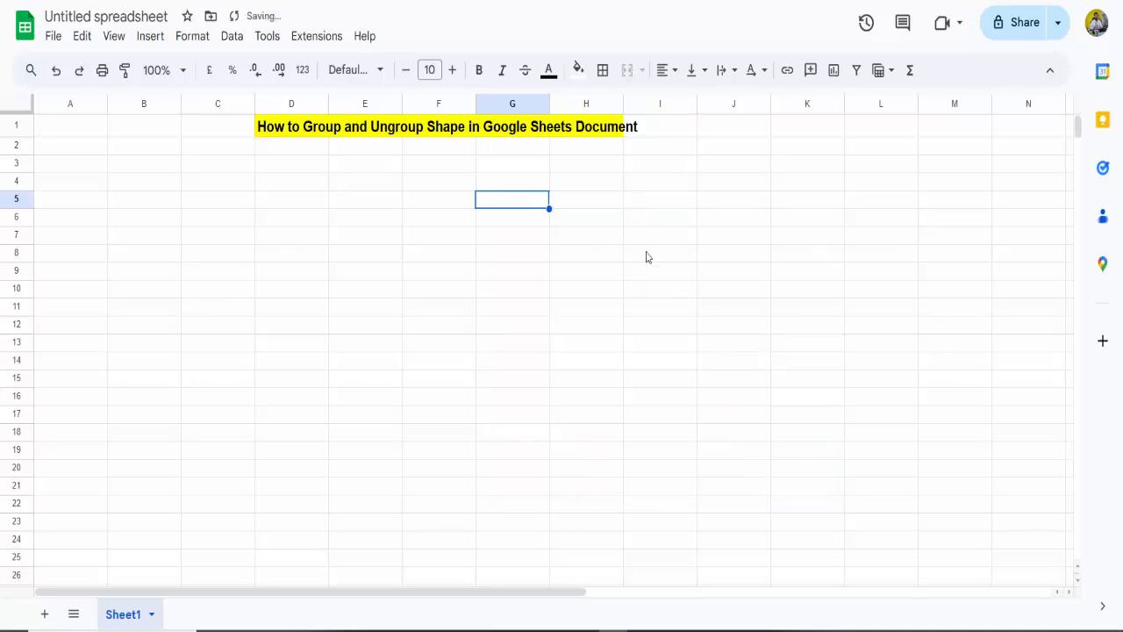